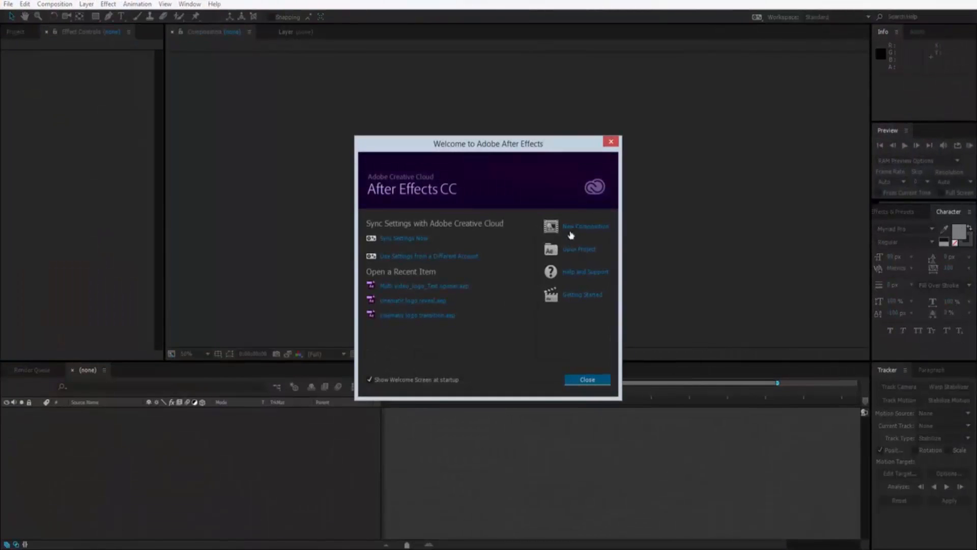
Create a new composition named Comp 1 with the HDTV 1080 29.97 preset.
{"action": "left_click", "coordinate": [574, 229]}
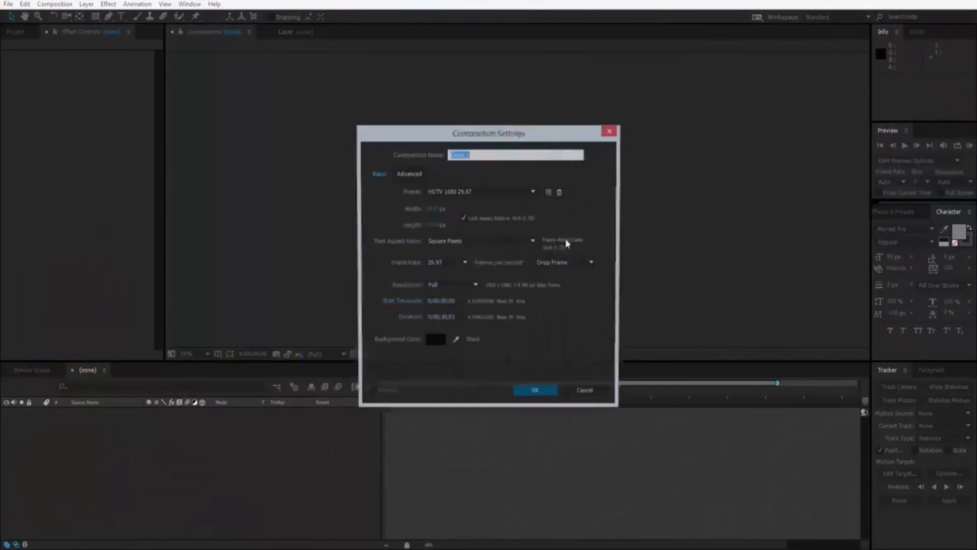
{"action": "left_click", "coordinate": [535, 394]}
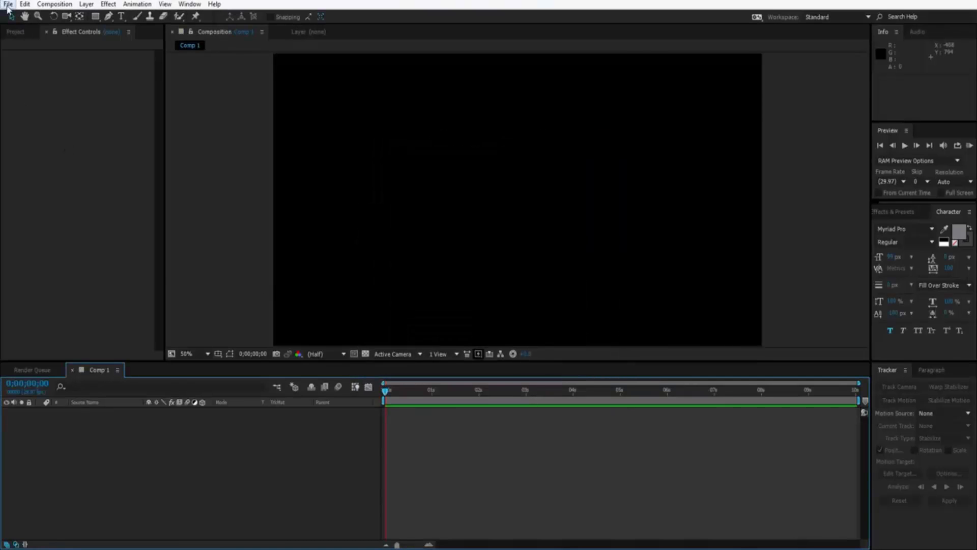
Import the video hole in floor.mp4 and make a new composition from that clip.
{"action": "left_click", "coordinate": [8, 5]}
{"action": "mouse_move", "coordinate": [129, 145]}
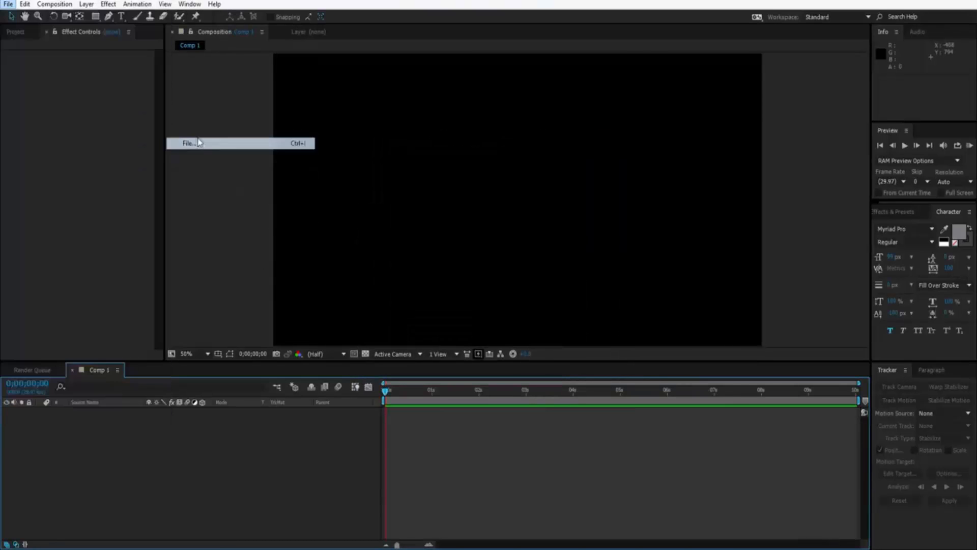
{"action": "left_click", "coordinate": [198, 143]}
{"action": "double_click", "coordinate": [123, 112]}
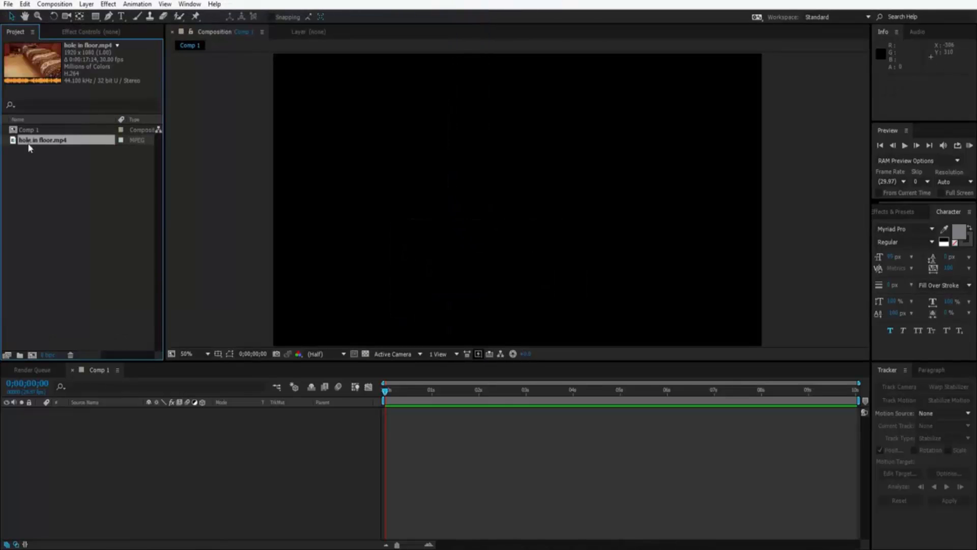
{"action": "left_click_drag", "start_coordinate": [30, 148], "coordinate": [32, 354]}
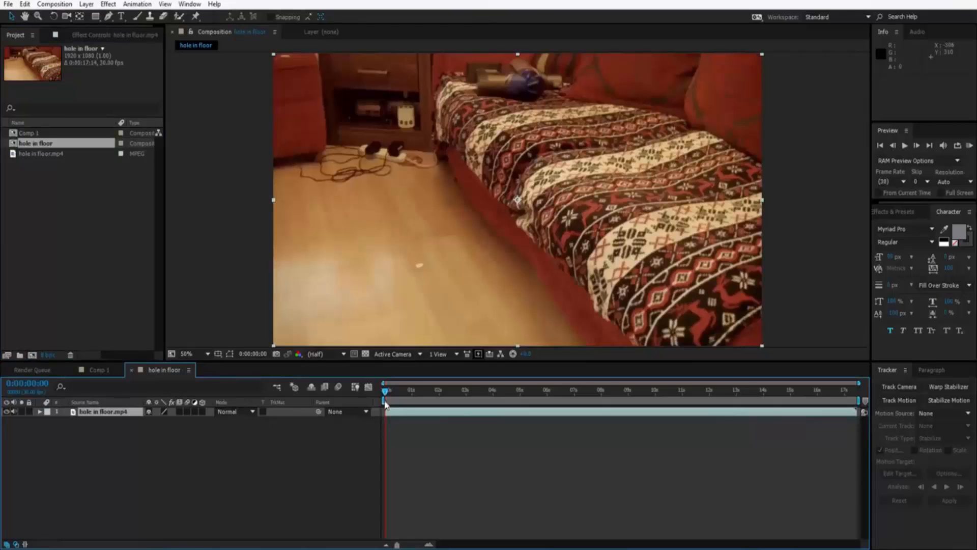
Scrub through the floor footage and play a RAM preview to check the camera movement.
{"action": "left_click_drag", "start_coordinate": [411, 392], "coordinate": [644, 403]}
{"action": "left_click_drag", "start_coordinate": [767, 407], "coordinate": [820, 403]}
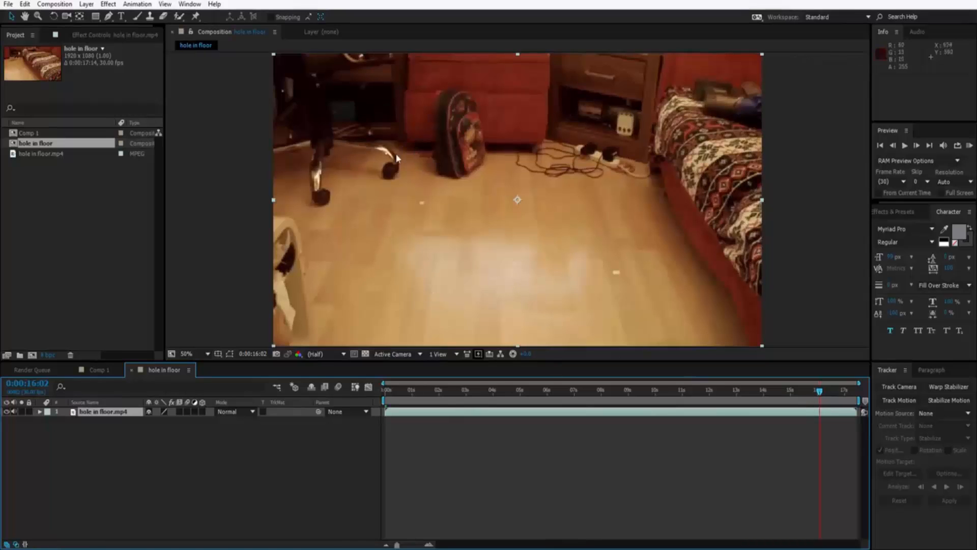
{"action": "left_click_drag", "start_coordinate": [822, 394], "coordinate": [525, 406]}
{"action": "left_click_drag", "start_coordinate": [399, 389], "coordinate": [384, 388]}
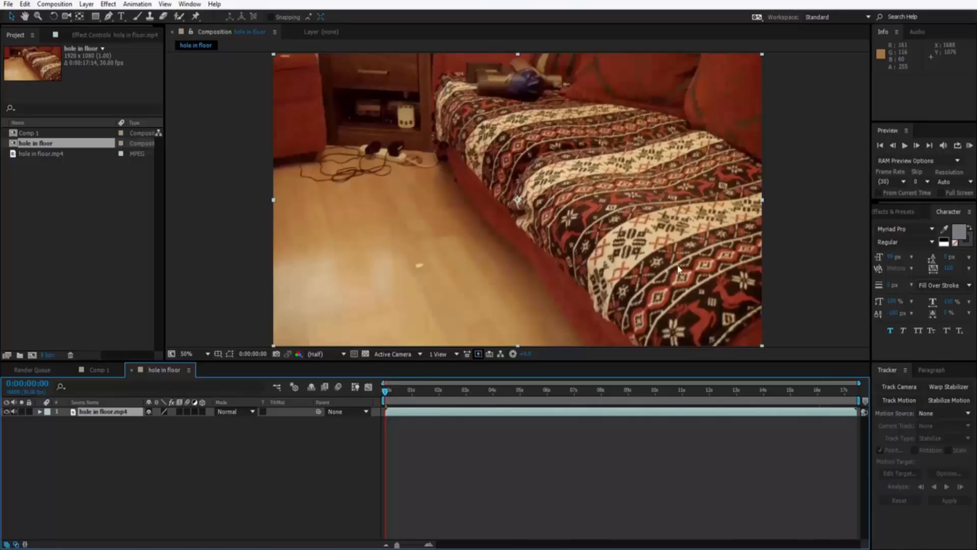
{"action": "left_click", "coordinate": [969, 146]}
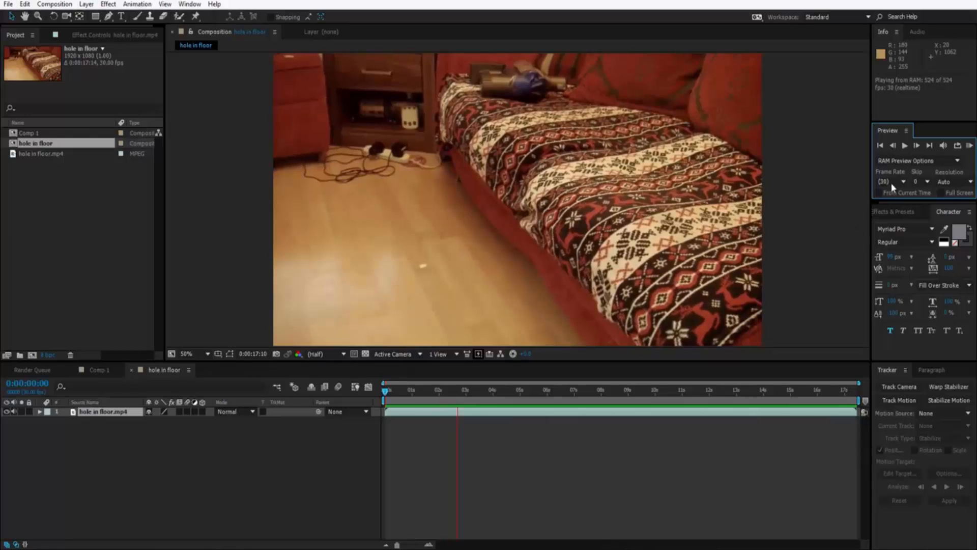
{"action": "left_click", "coordinate": [904, 147]}
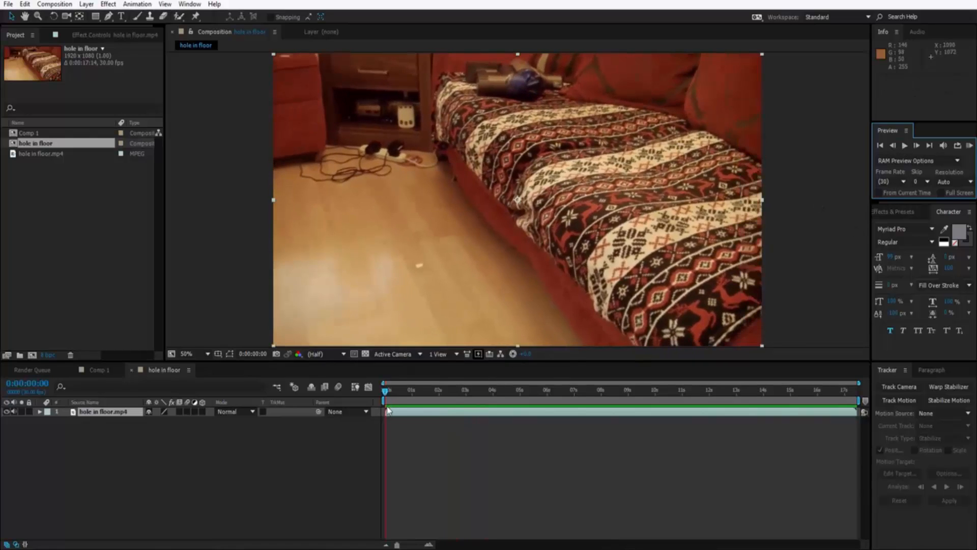
Start the work area at 0:00:06:09 and trim the composition to the work area.
{"action": "left_click_drag", "start_coordinate": [385, 396], "coordinate": [554, 395]}
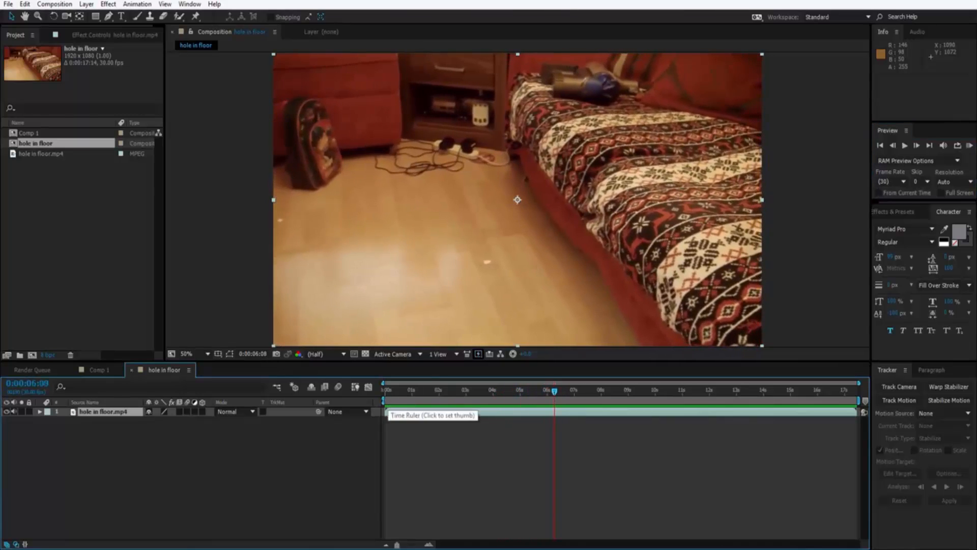
{"action": "left_click_drag", "start_coordinate": [386, 400], "coordinate": [555, 400]}
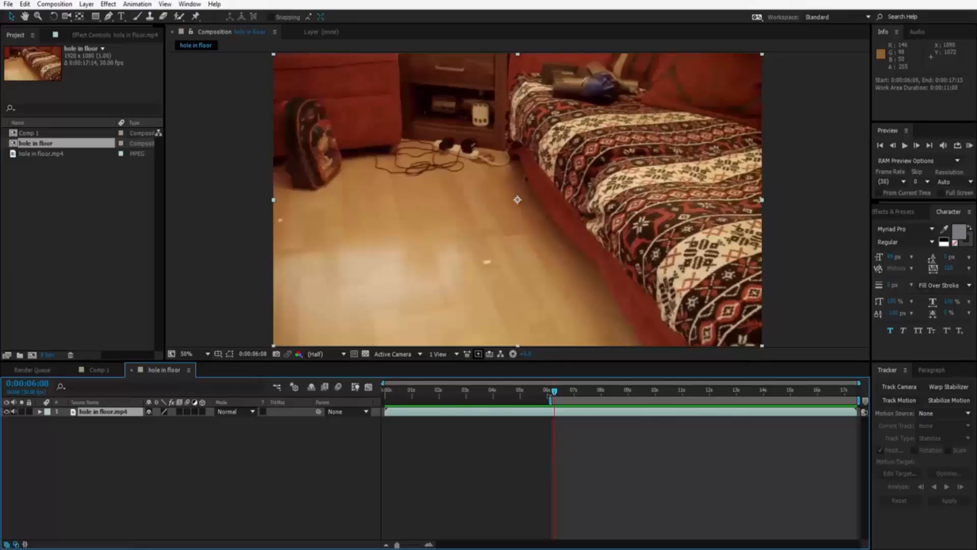
{"action": "right_click", "coordinate": [569, 398]}
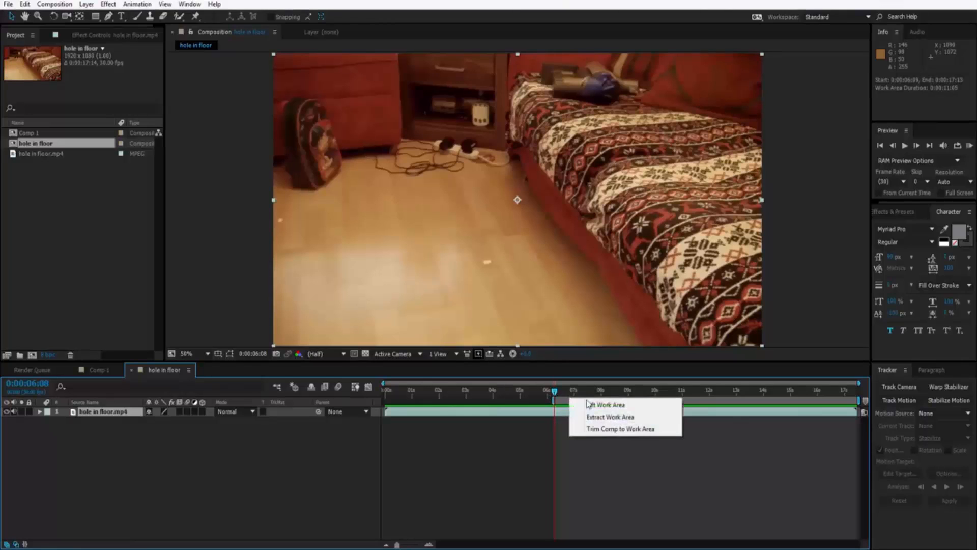
{"action": "left_click", "coordinate": [610, 428]}
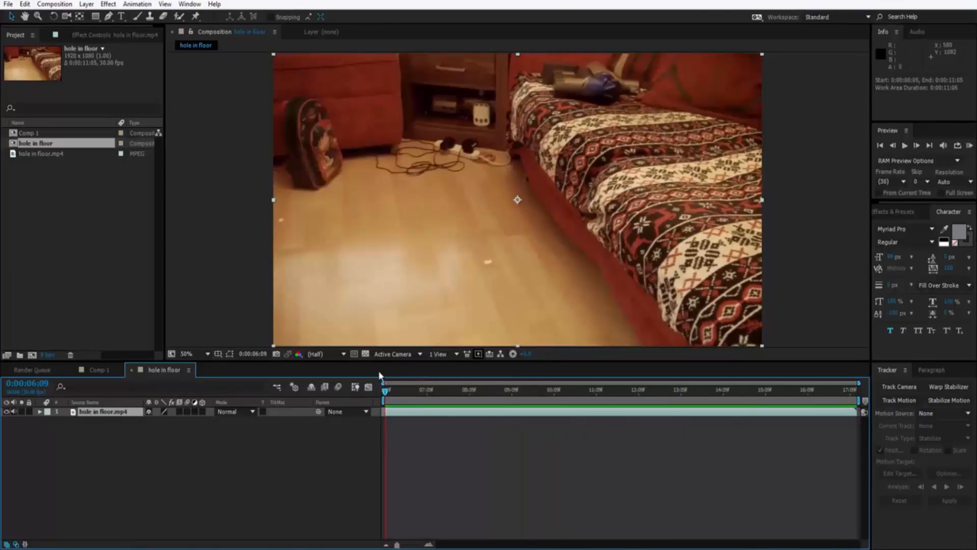
Start motion tracking on the floor clip and place an enlarged Track Point 1 on the white speck beside the bed.
{"action": "left_click", "coordinate": [137, 4]}
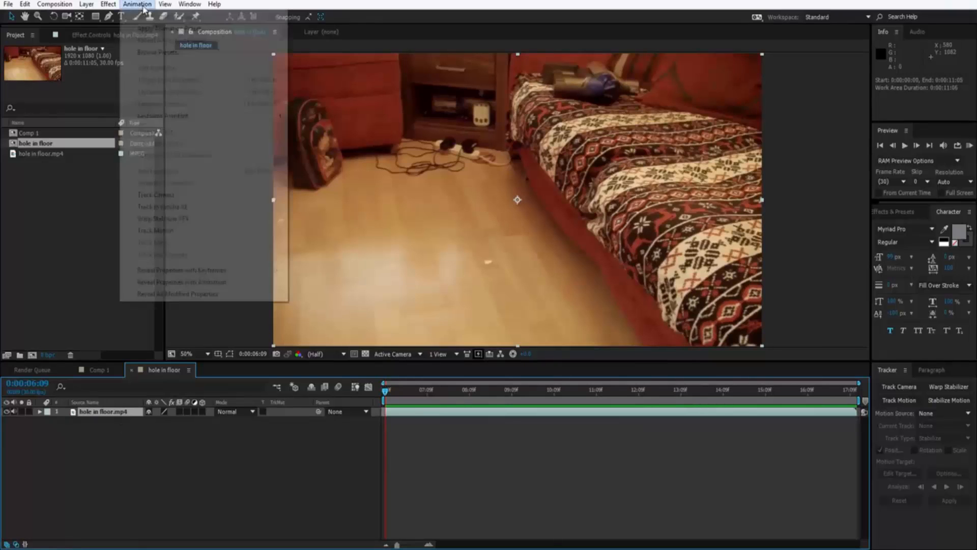
{"action": "left_click", "coordinate": [162, 229]}
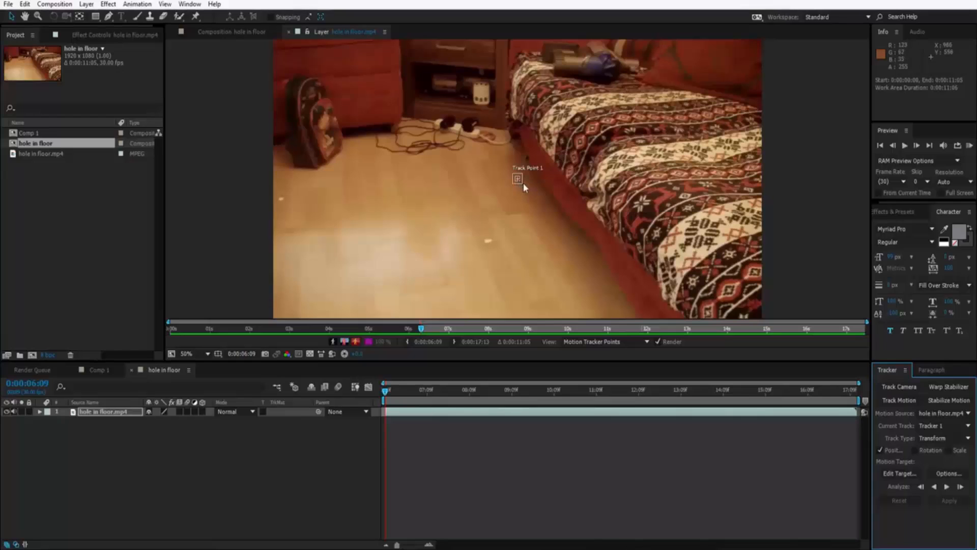
{"action": "left_click", "coordinate": [521, 182]}
{"action": "left_click_drag", "start_coordinate": [530, 190], "coordinate": [531, 192]}
{"action": "scroll", "coordinate": [517, 184], "scroll_direction": "up", "scroll_amount": 2}
{"action": "left_click_drag", "start_coordinate": [513, 180], "coordinate": [456, 307]}
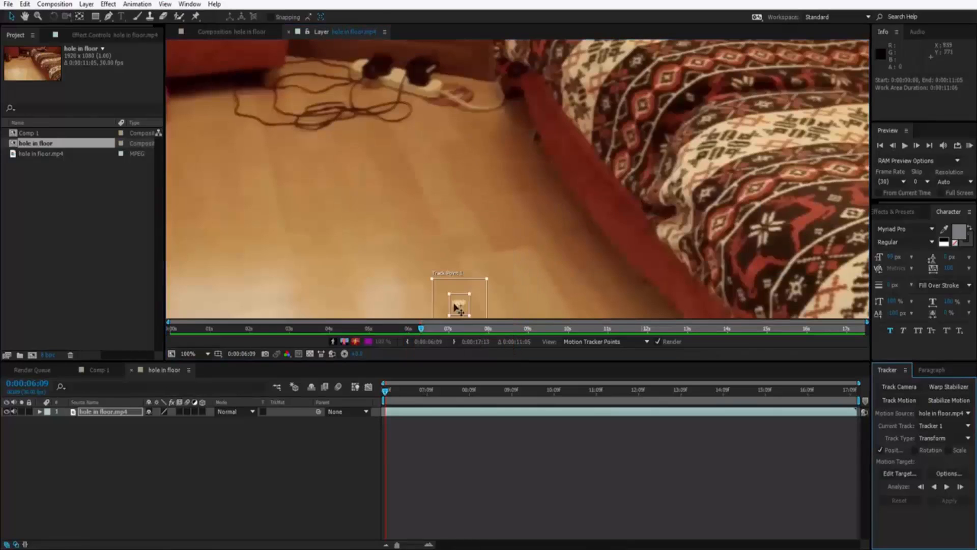
Enable rotation tracking and place Track Point 2 on the small white speck on the floor below the backpack.
{"action": "left_click", "coordinate": [915, 450]}
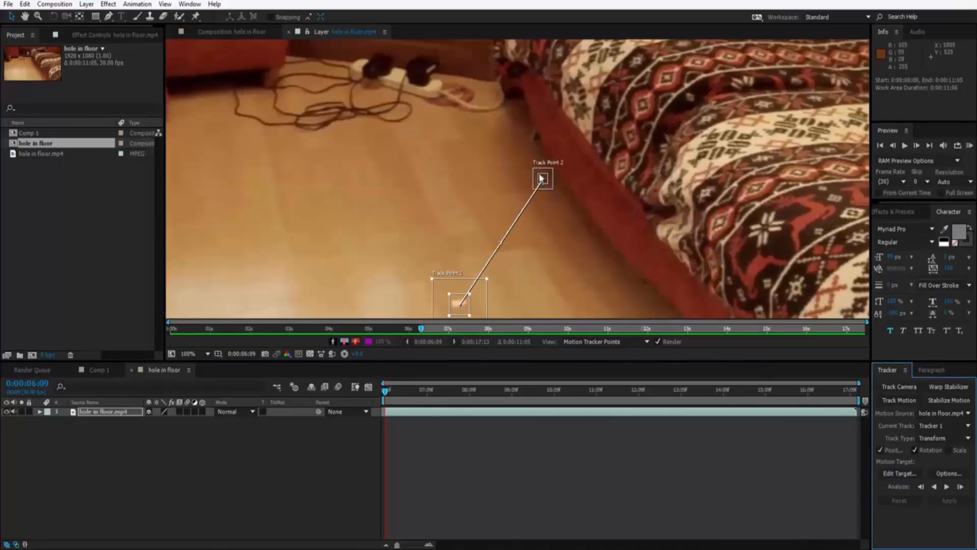
{"action": "left_click_drag", "start_coordinate": [541, 181], "coordinate": [242, 243]}
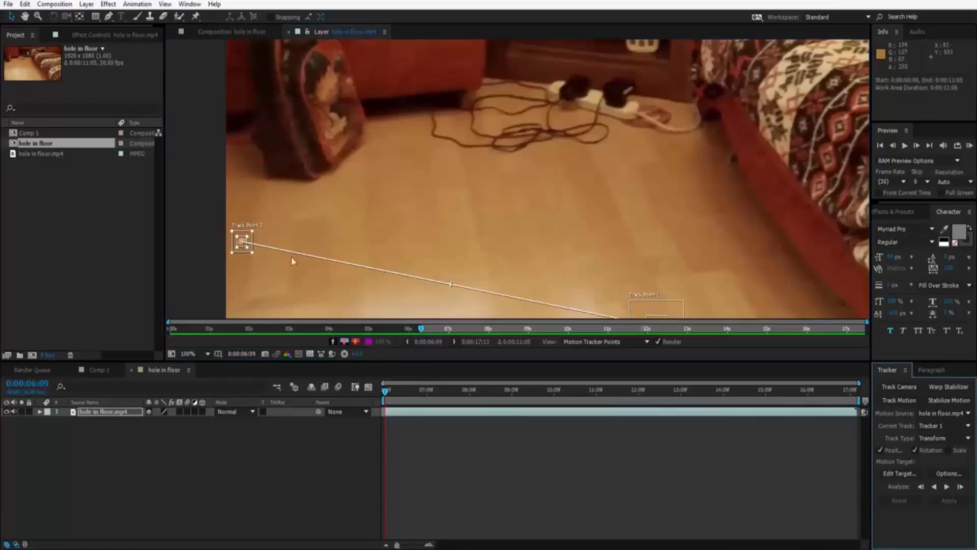
{"action": "key", "text": "comma"}
{"action": "key", "text": "comma"}
{"action": "left_click_drag", "start_coordinate": [617, 260], "coordinate": [507, 264]}
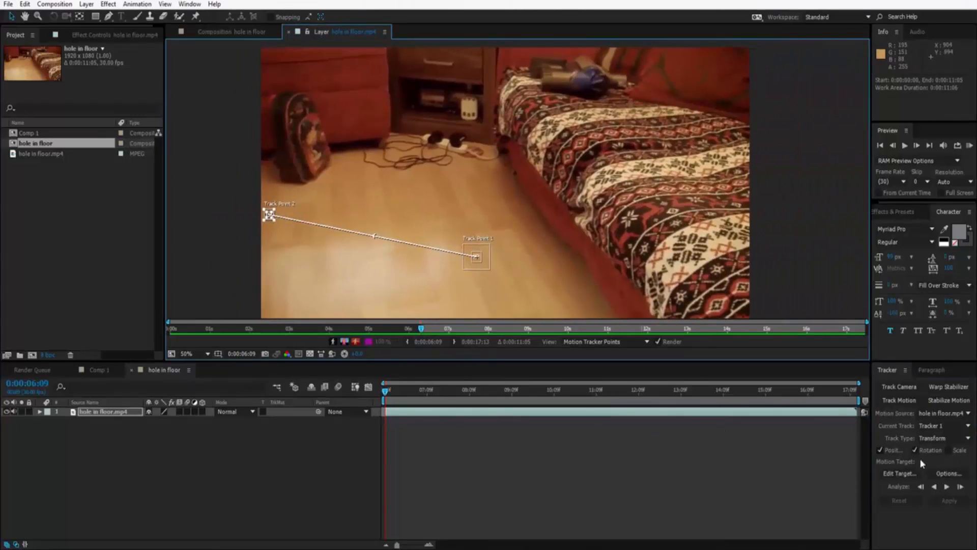
Add a null object to the composition and set it as the tracker's motion target.
{"action": "right_click", "coordinate": [70, 461]}
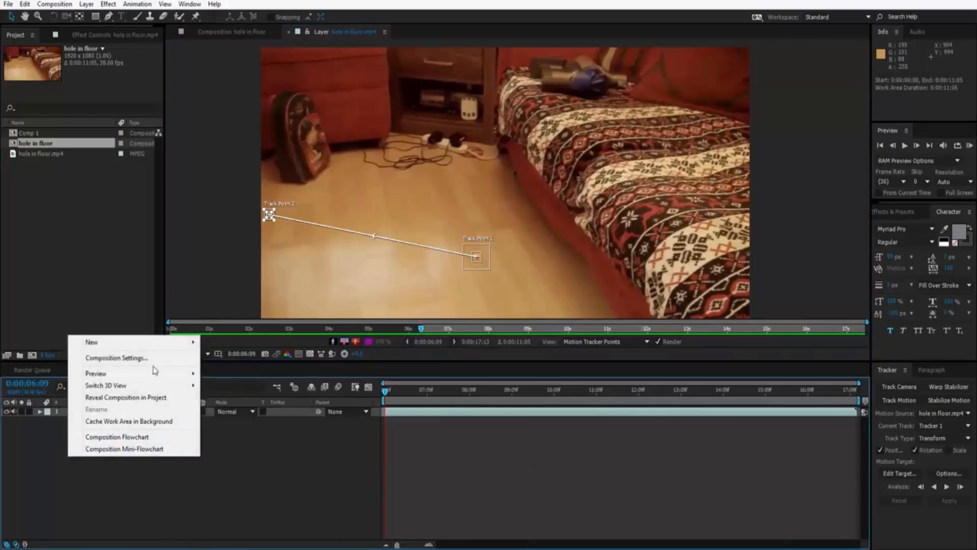
{"action": "mouse_move", "coordinate": [161, 342]}
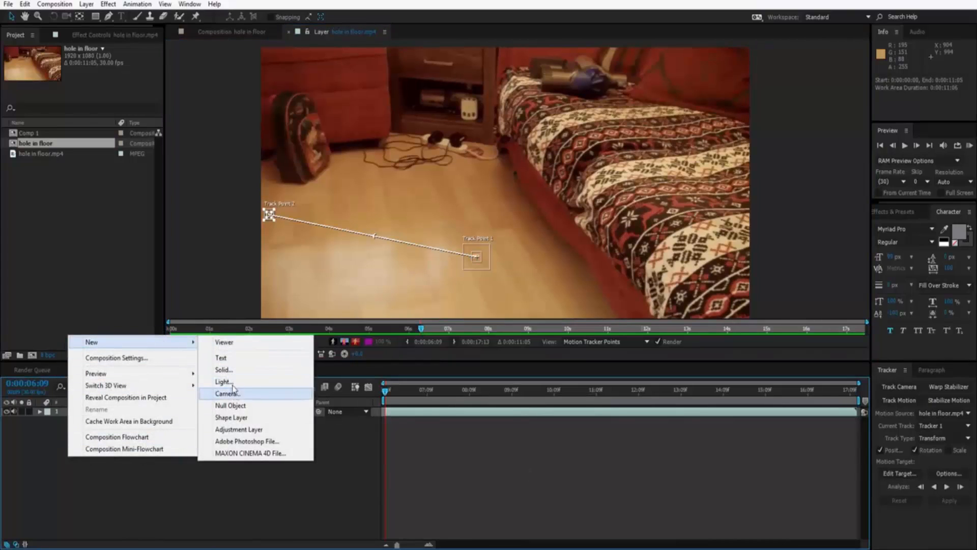
{"action": "left_click", "coordinate": [230, 405]}
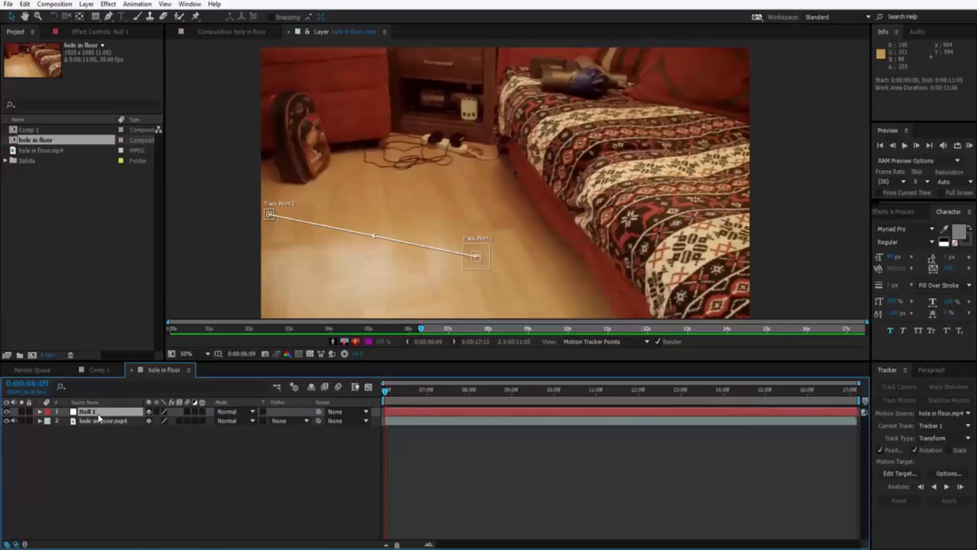
{"action": "left_click", "coordinate": [899, 474]}
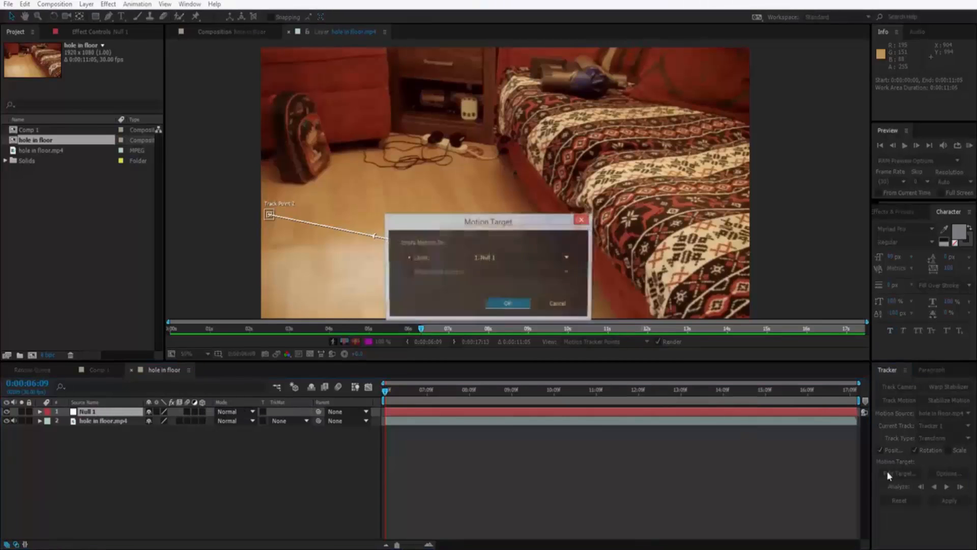
{"action": "left_click", "coordinate": [511, 302]}
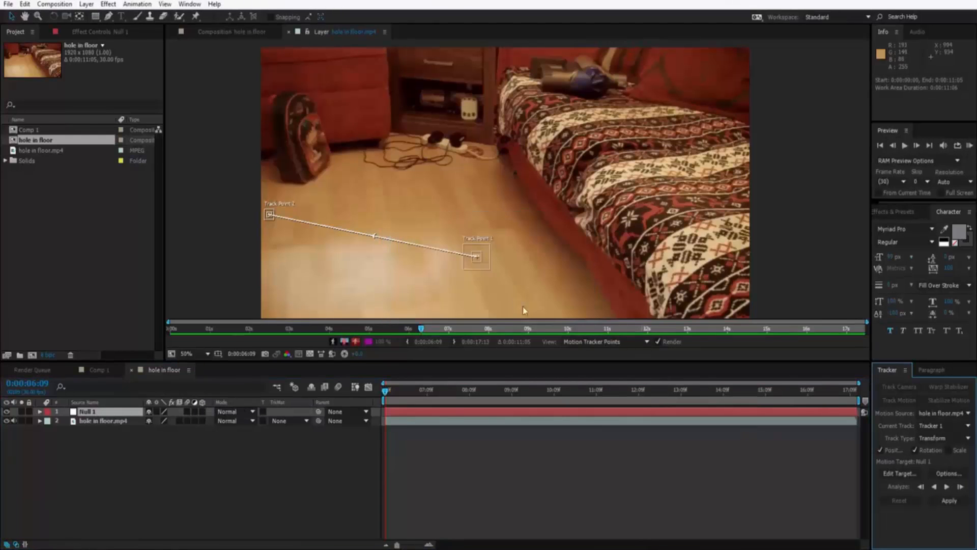
Analyze the track forward, apply it to the null in X and Y, and collapse the footage layer's properties.
{"action": "left_click", "coordinate": [945, 487]}
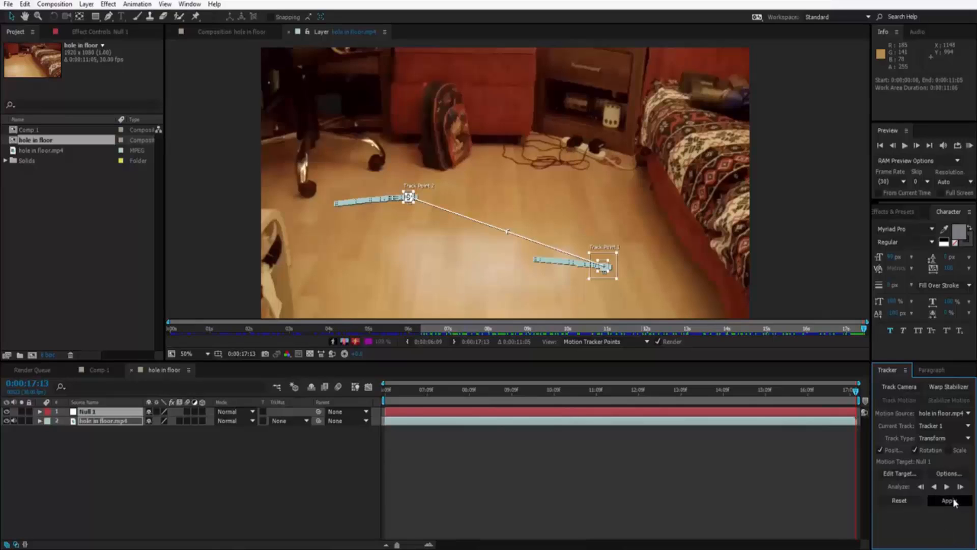
{"action": "left_click", "coordinate": [949, 501]}
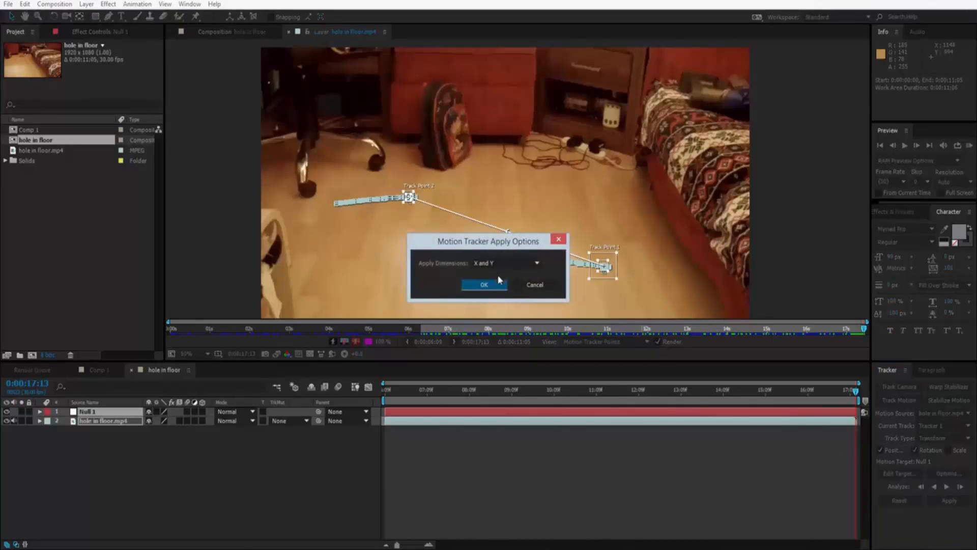
{"action": "left_click", "coordinate": [491, 282]}
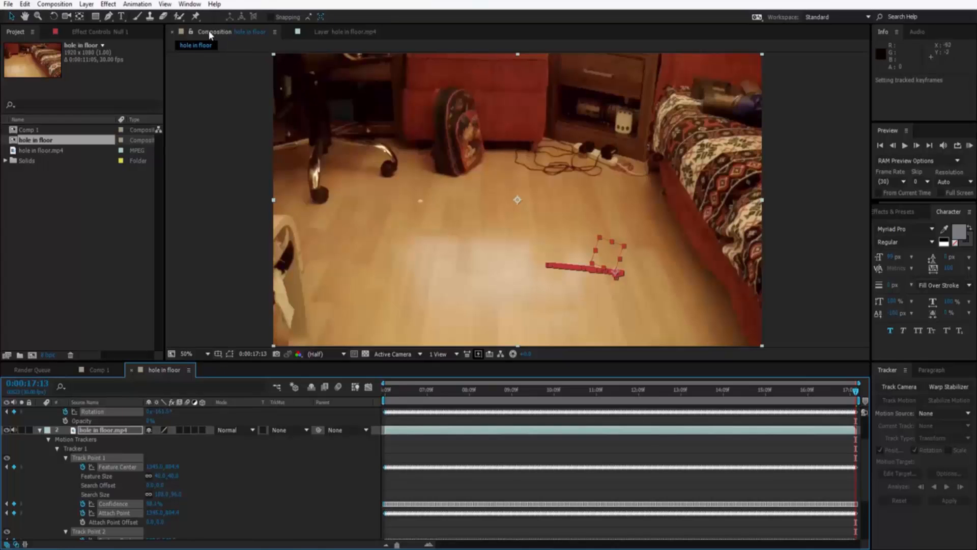
{"action": "left_click_drag", "start_coordinate": [489, 271], "coordinate": [458, 271]}
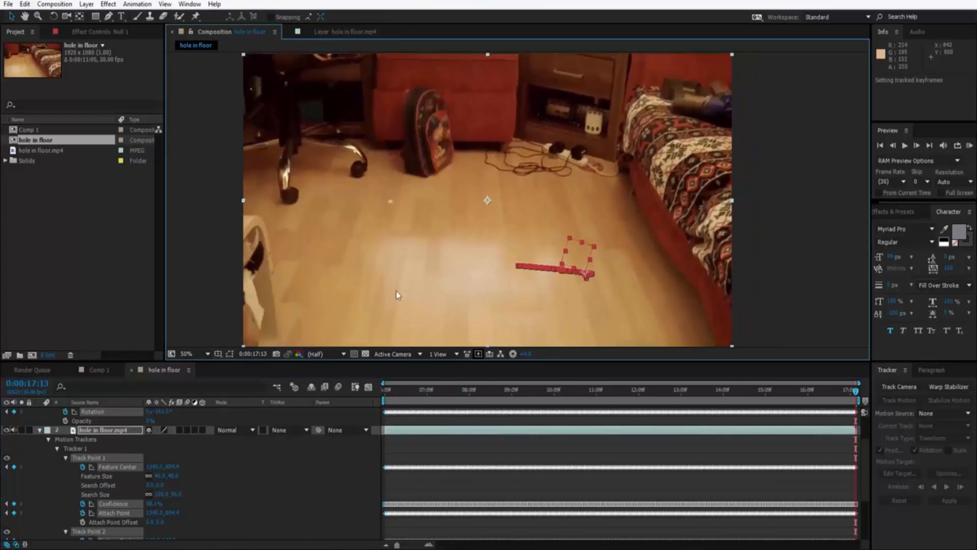
{"action": "left_click", "coordinate": [40, 431]}
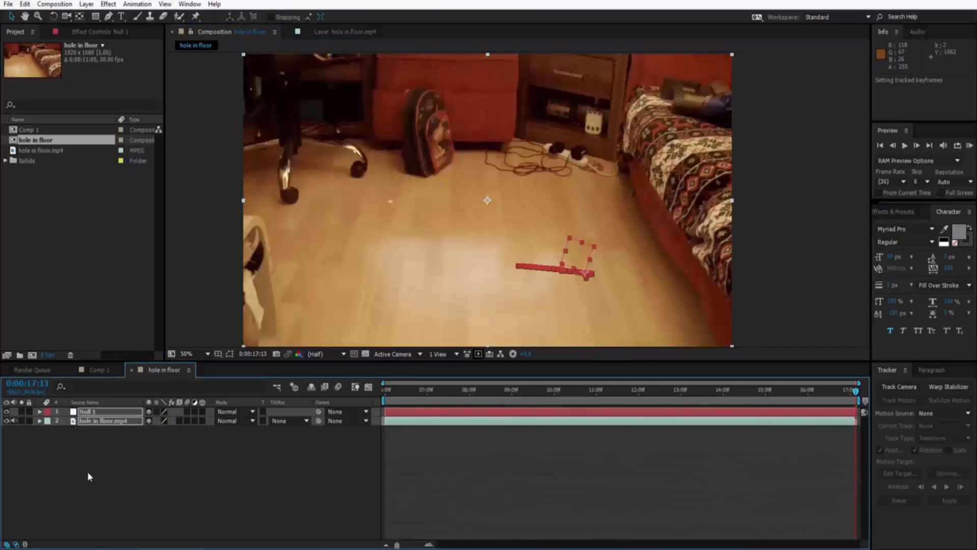
Import Hole in floor 1.jpg from the Desktop folder and place it over the footage in the composition.
{"action": "key", "text": "super+e"}
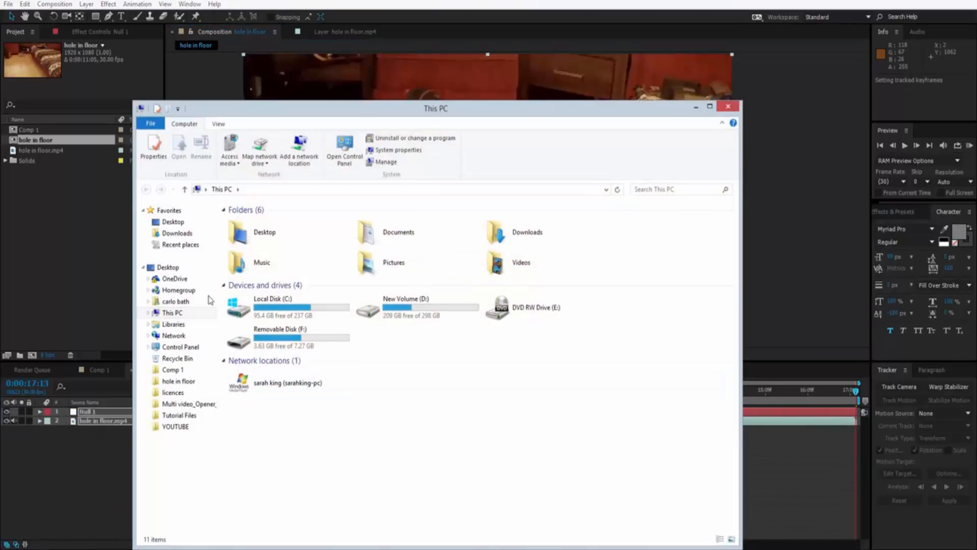
{"action": "left_click", "coordinate": [173, 223]}
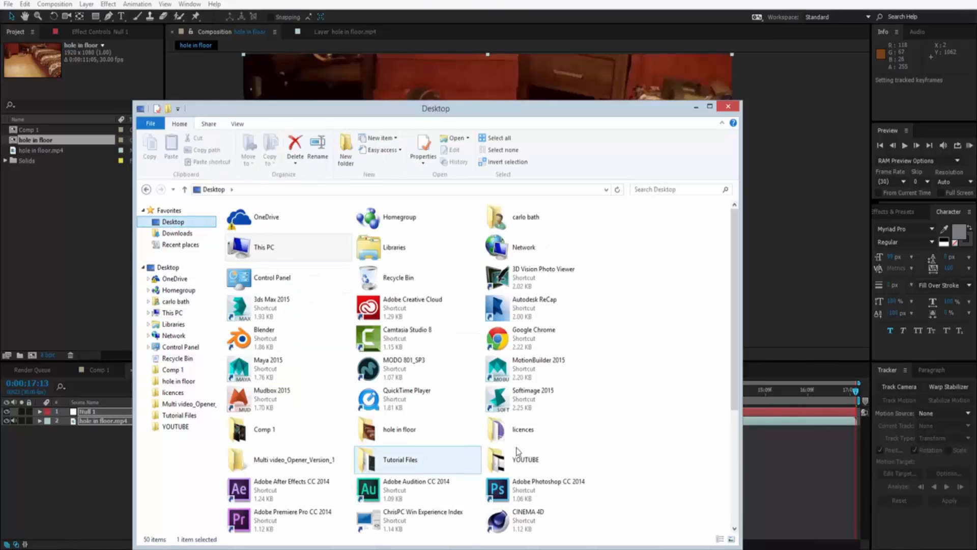
{"action": "scroll", "coordinate": [720, 450], "scroll_direction": "down", "scroll_amount": 6}
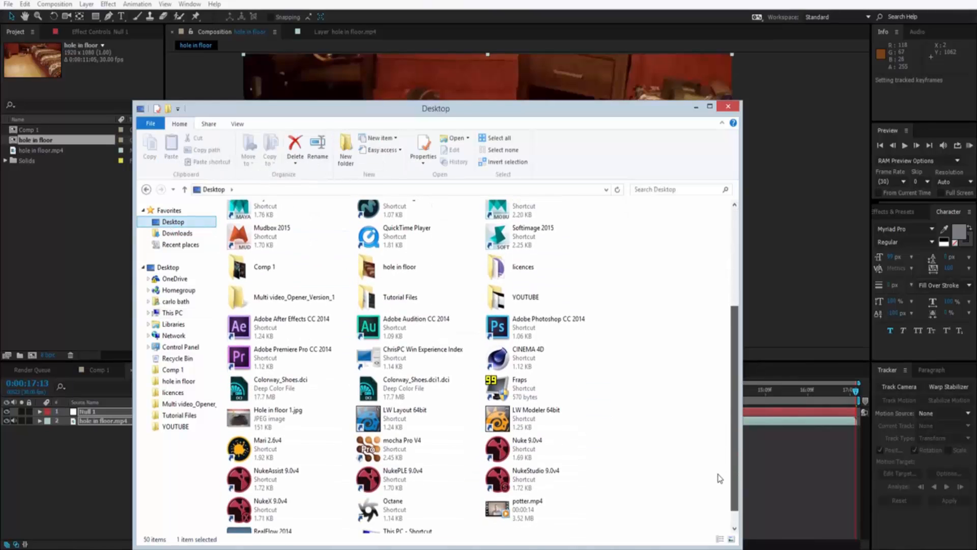
{"action": "left_click_drag", "start_coordinate": [240, 397], "coordinate": [42, 225]}
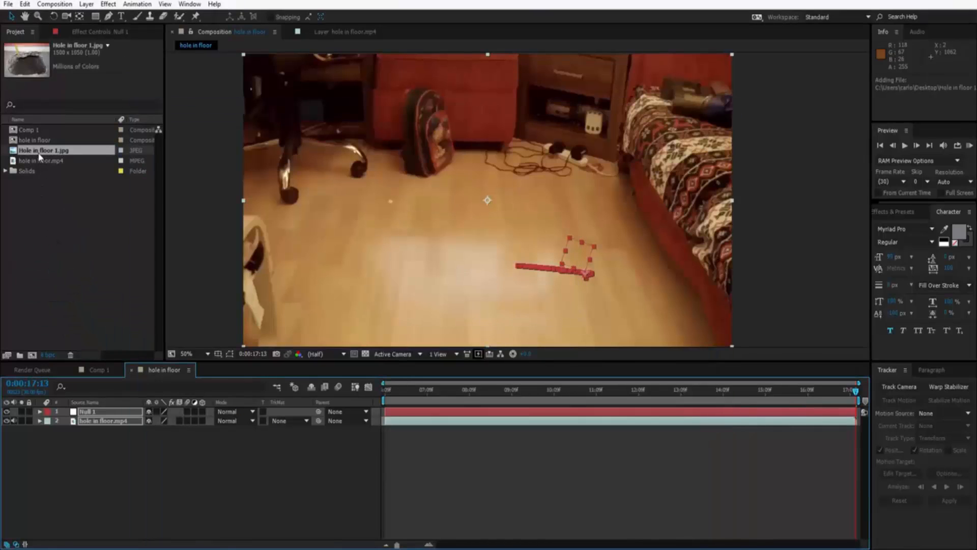
{"action": "left_click_drag", "start_coordinate": [37, 153], "coordinate": [471, 195]}
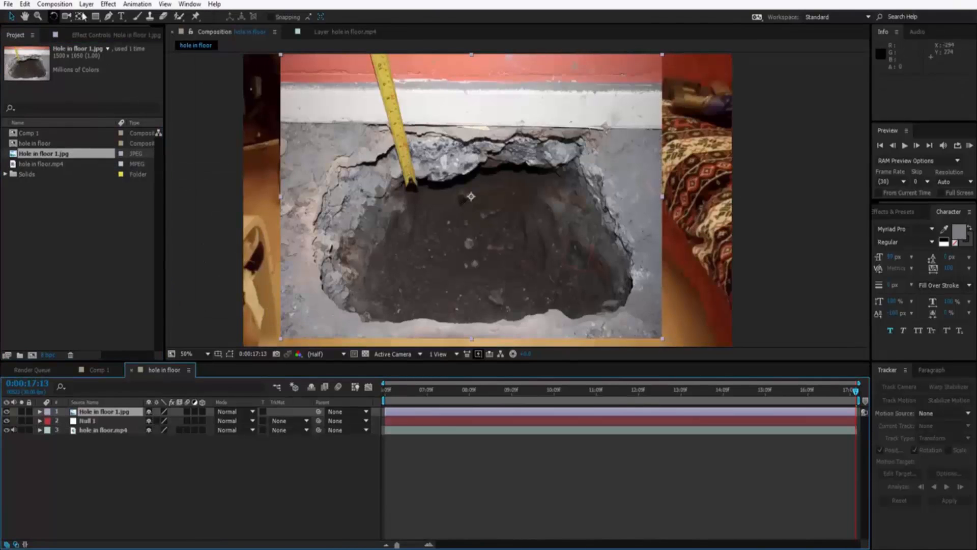
Draw a closed Pen tool mask around the hole in the Hole in floor 1.jpg layer and fine-tune a vertex on its upper edge.
{"action": "left_click", "coordinate": [109, 17]}
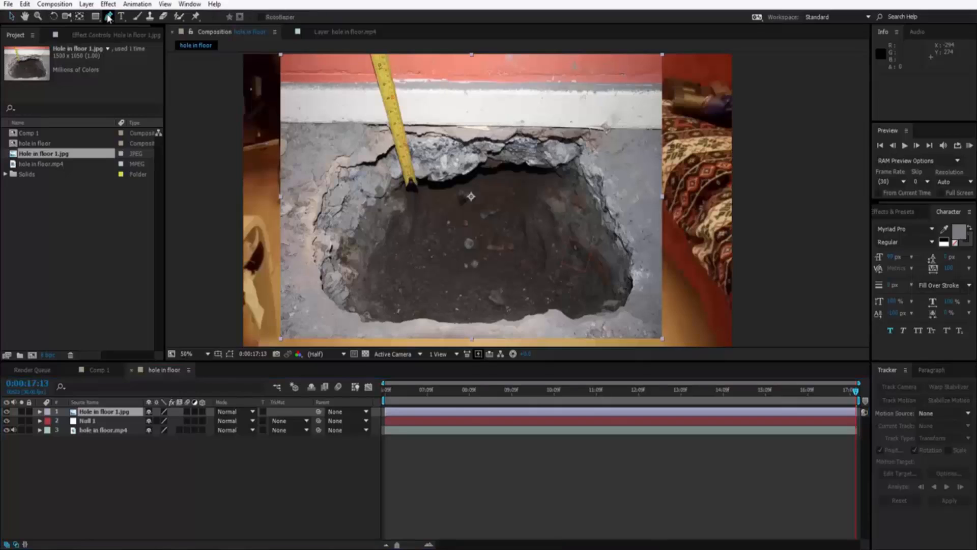
{"action": "left_click", "coordinate": [328, 174]}
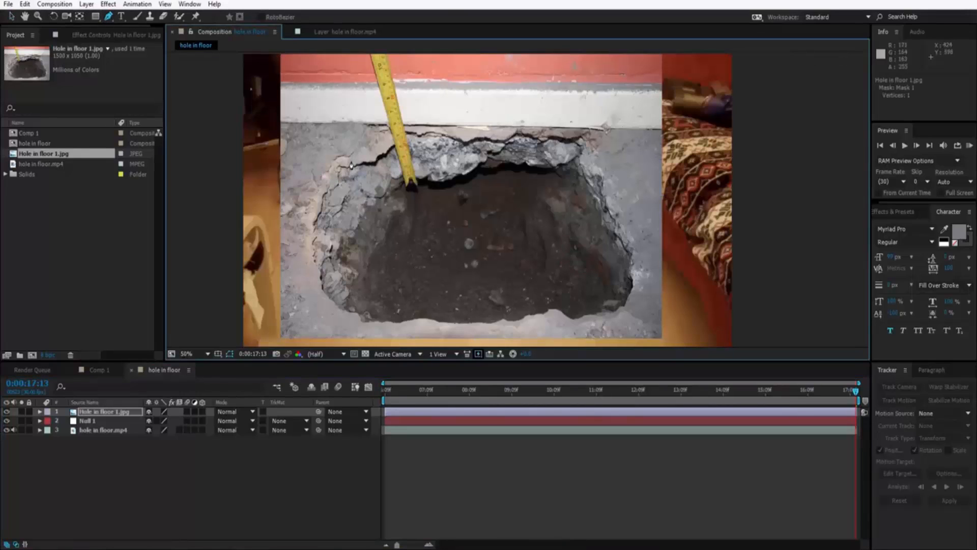
{"action": "left_click", "coordinate": [351, 159]}
{"action": "left_click", "coordinate": [369, 163]}
{"action": "left_click", "coordinate": [382, 153]}
{"action": "left_click", "coordinate": [443, 137]}
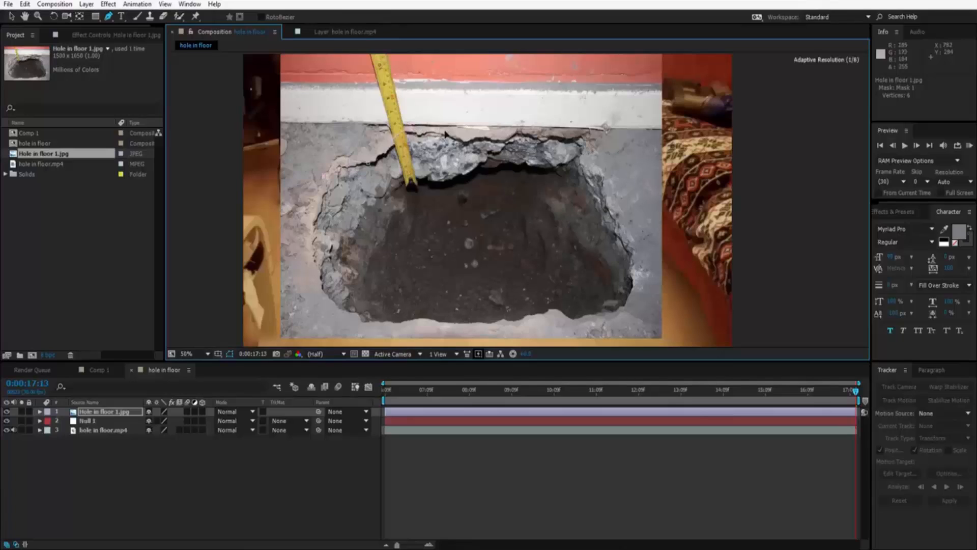
{"action": "left_click", "coordinate": [473, 136]}
{"action": "left_click", "coordinate": [538, 129]}
{"action": "left_click", "coordinate": [565, 128]}
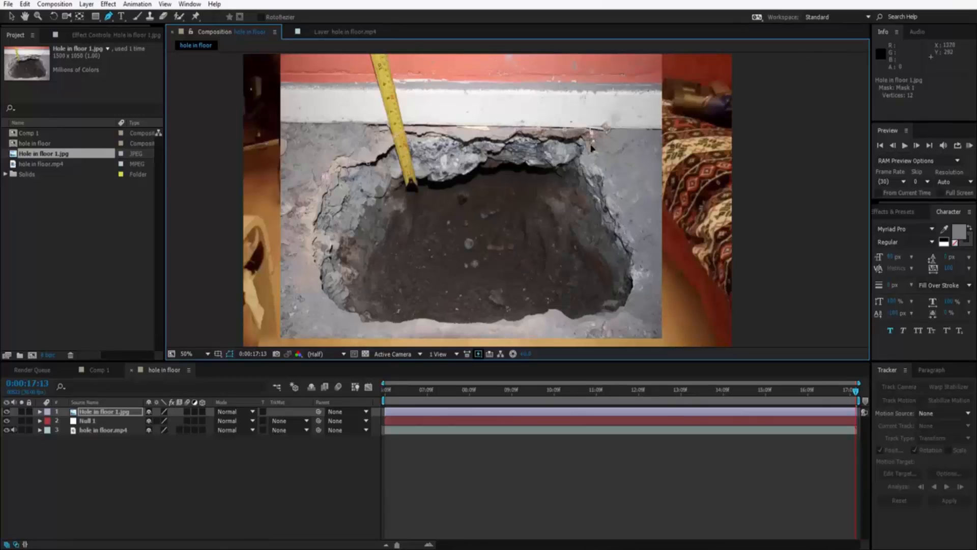
{"action": "left_click", "coordinate": [587, 160]}
{"action": "left_click", "coordinate": [598, 174]}
{"action": "left_click", "coordinate": [605, 193]}
{"action": "left_click", "coordinate": [625, 225]}
{"action": "left_click", "coordinate": [632, 243]}
{"action": "left_click", "coordinate": [635, 267]}
{"action": "left_click", "coordinate": [627, 306]}
{"action": "left_click", "coordinate": [612, 317]}
{"action": "left_click", "coordinate": [595, 322]}
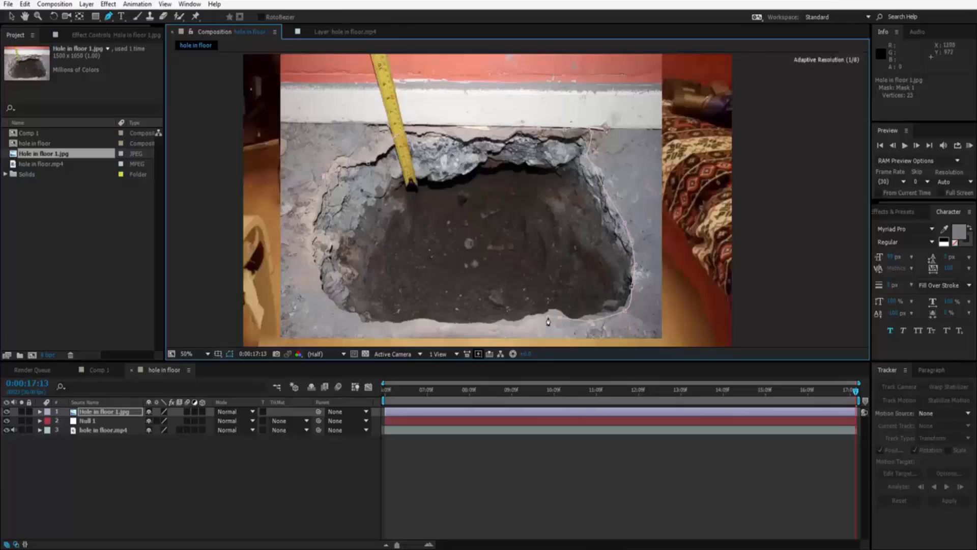
{"action": "left_click", "coordinate": [518, 327]}
{"action": "left_click", "coordinate": [469, 329]}
{"action": "left_click", "coordinate": [447, 329]}
{"action": "left_click", "coordinate": [422, 326]}
{"action": "left_click", "coordinate": [393, 332]}
{"action": "left_click", "coordinate": [352, 330]}
{"action": "left_click", "coordinate": [353, 322]}
{"action": "left_click", "coordinate": [331, 306]}
{"action": "left_click", "coordinate": [320, 288]}
{"action": "left_click", "coordinate": [315, 219]}
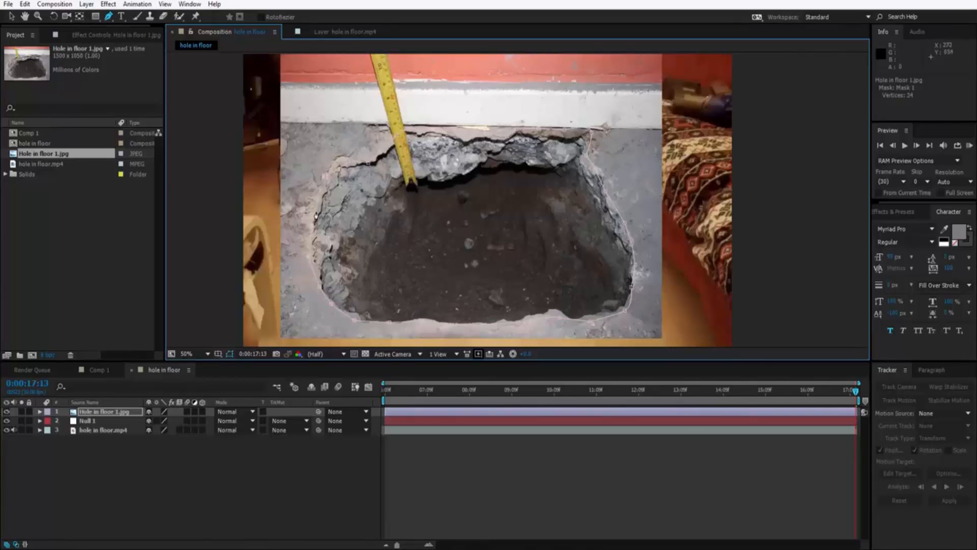
{"action": "left_click", "coordinate": [319, 179]}
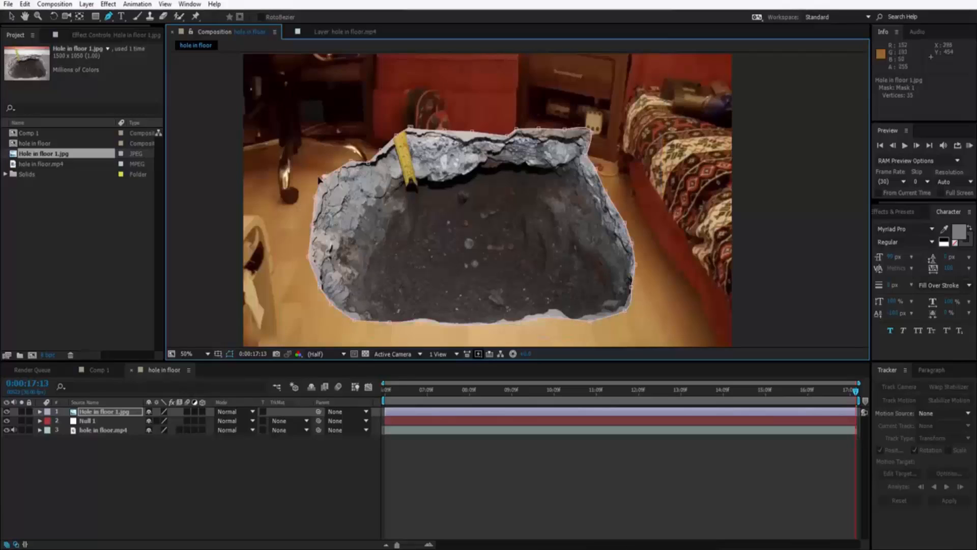
{"action": "left_click", "coordinate": [12, 17]}
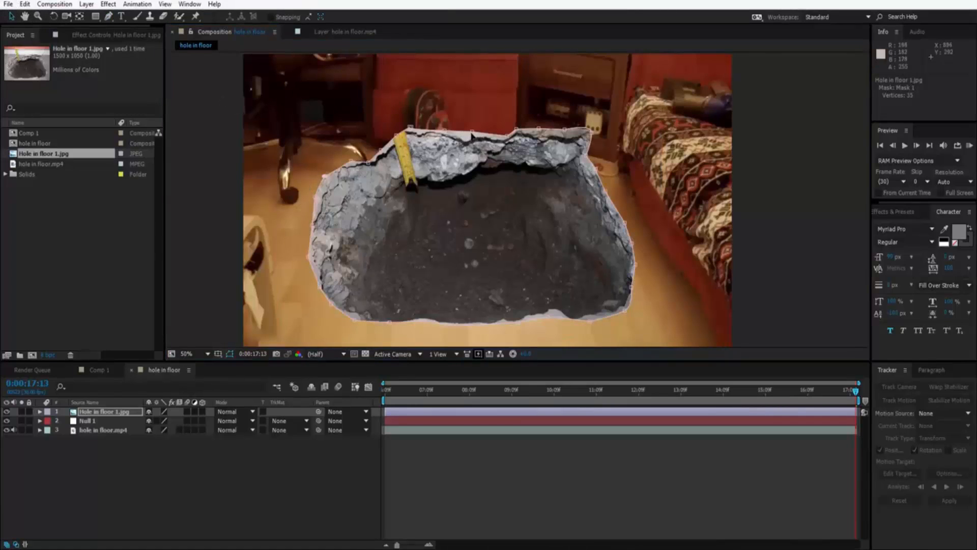
{"action": "left_click_drag", "start_coordinate": [472, 135], "coordinate": [469, 136]}
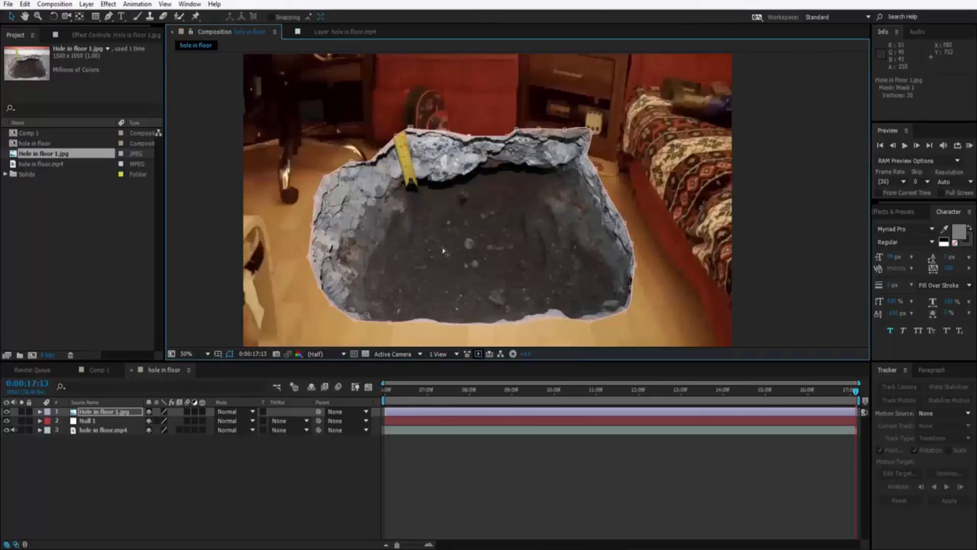
Make the Hole in floor 1.jpg layer 3D and rotate it about the X axis to about 300° so it lies flat on the floor.
{"action": "left_click", "coordinate": [201, 411]}
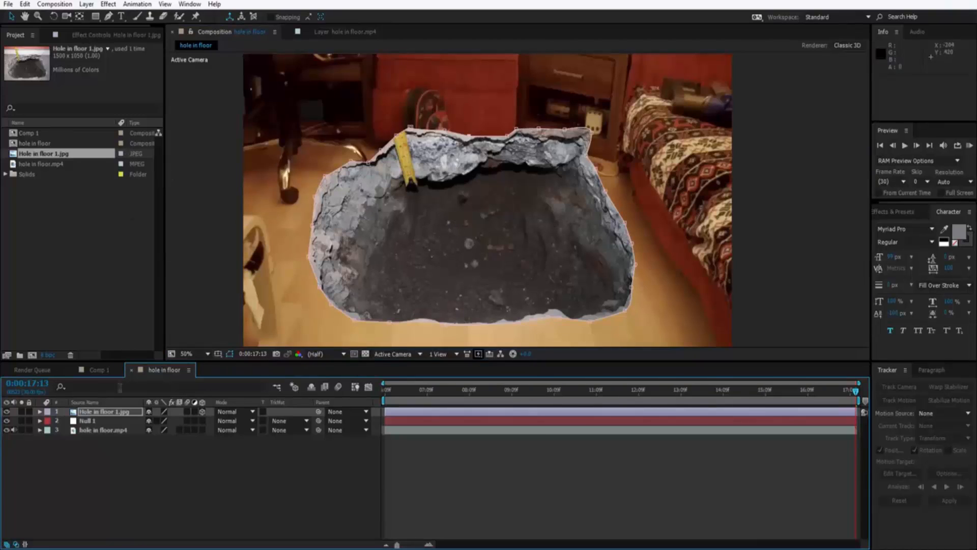
{"action": "left_click", "coordinate": [113, 413]}
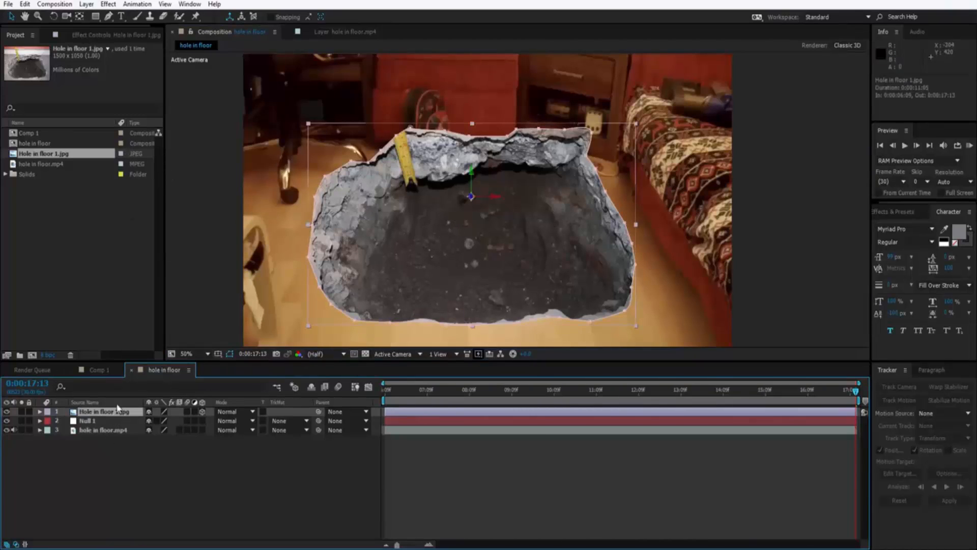
{"action": "left_click", "coordinate": [53, 17]}
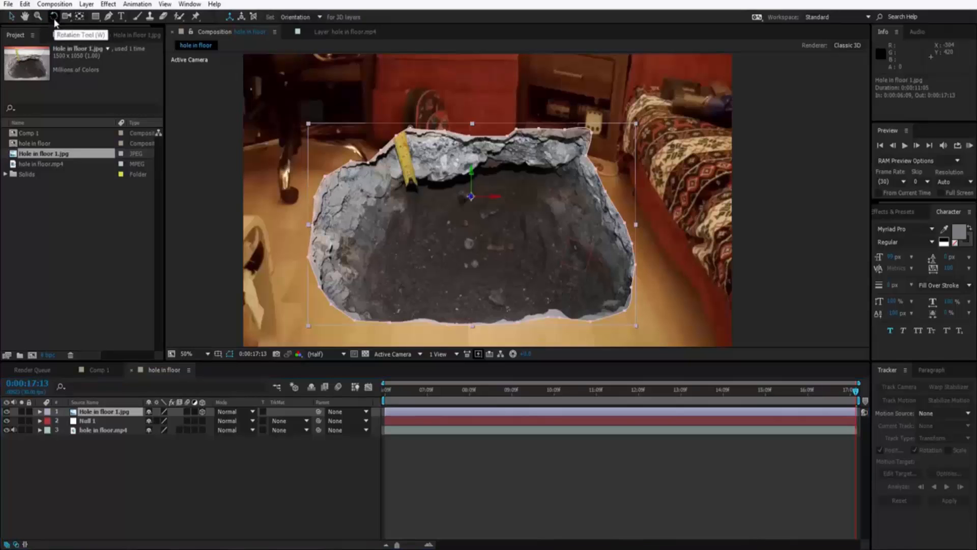
{"action": "left_click_drag", "start_coordinate": [469, 274], "coordinate": [466, 259]}
Scale the hole image down uniformly to about 62% and move it toward the middle of the floor in front of the backpack.
{"action": "key", "text": "s"}
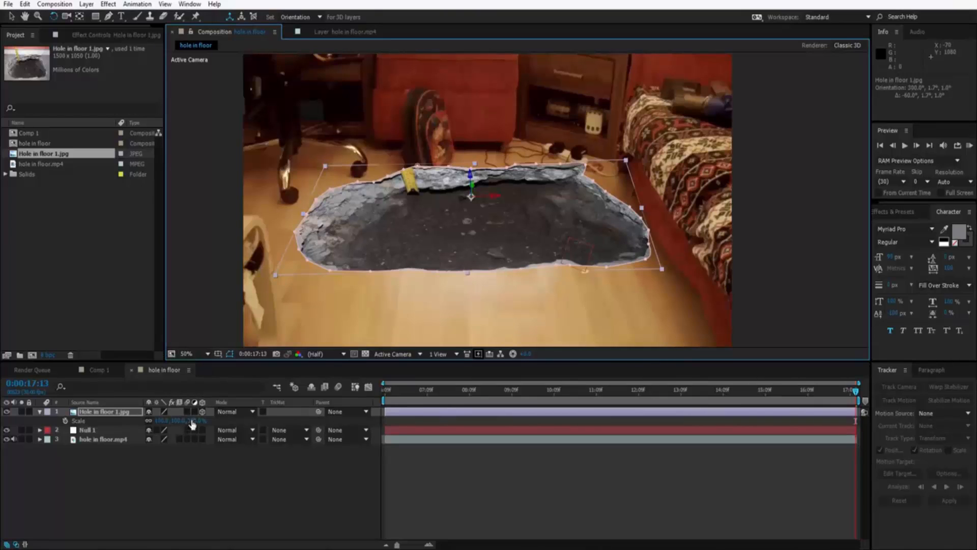
{"action": "left_click_drag", "start_coordinate": [198, 420], "coordinate": [177, 427]}
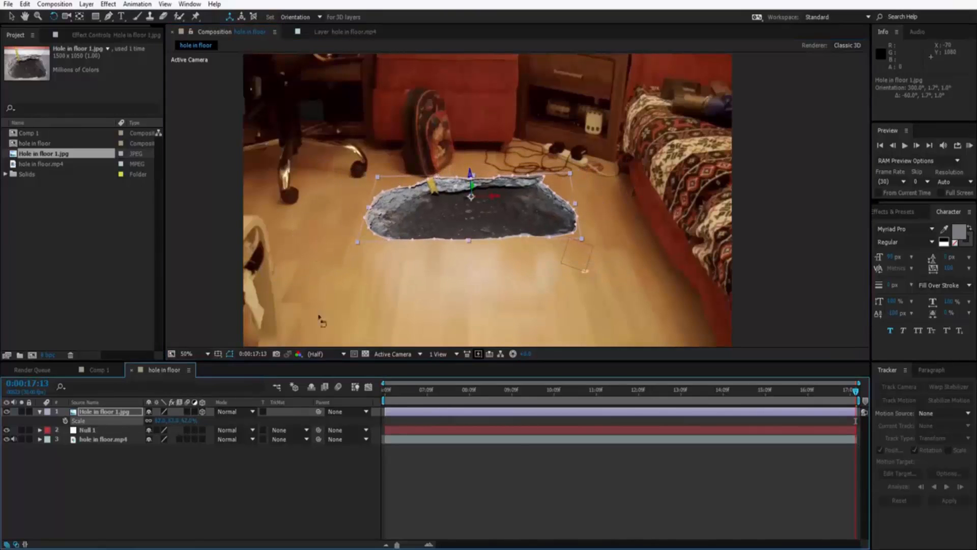
{"action": "left_click", "coordinate": [11, 15]}
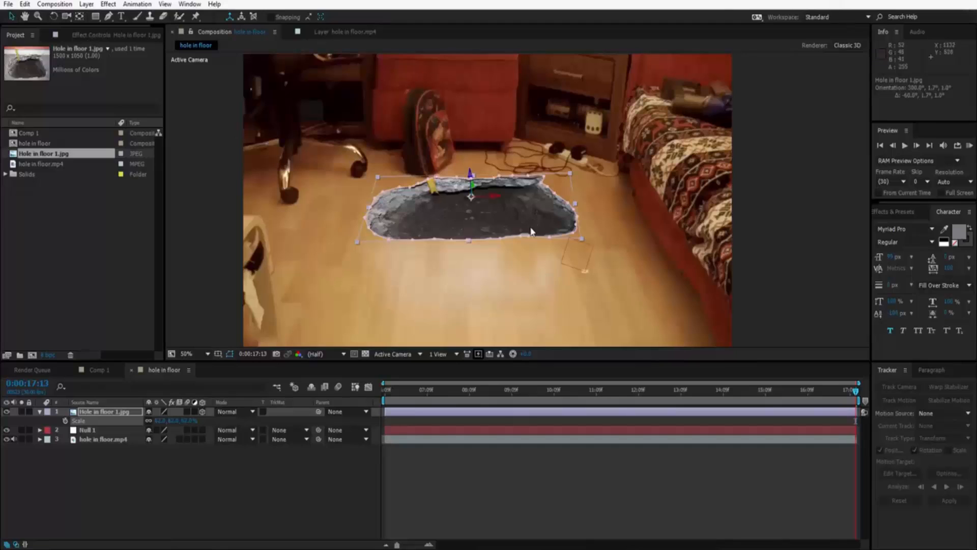
{"action": "left_click_drag", "start_coordinate": [531, 231], "coordinate": [521, 252]}
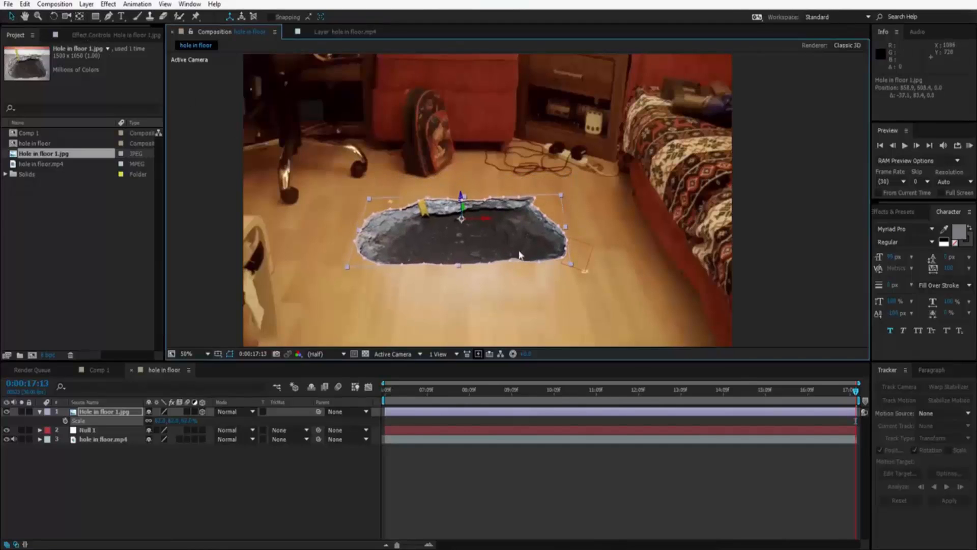
Refine the hole image's 3D orientation to an X tilt of about 302° to match the floor's perspective.
{"action": "left_click", "coordinate": [53, 16]}
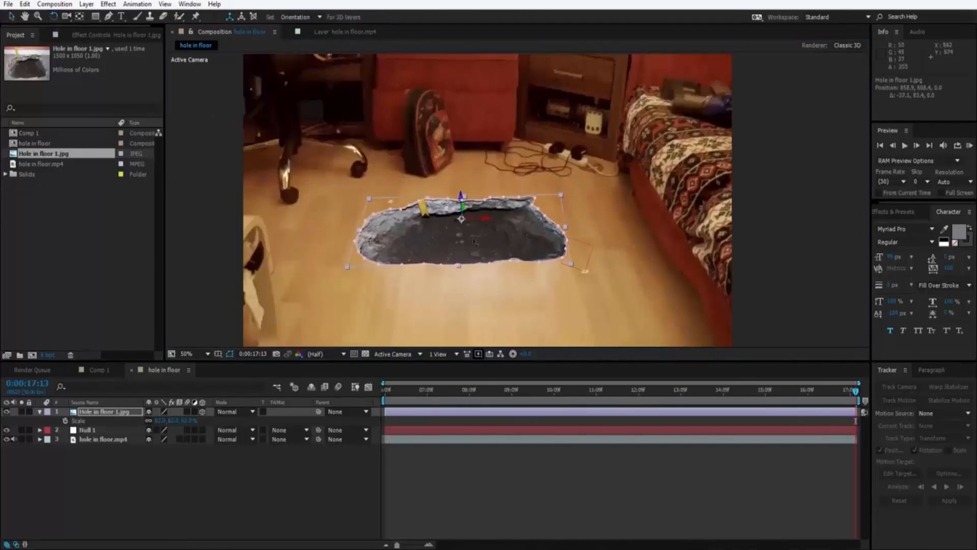
{"action": "left_click_drag", "start_coordinate": [569, 260], "coordinate": [559, 259]}
{"action": "left_click_drag", "start_coordinate": [563, 209], "coordinate": [564, 209]}
{"action": "left_click_drag", "start_coordinate": [493, 251], "coordinate": [502, 253]}
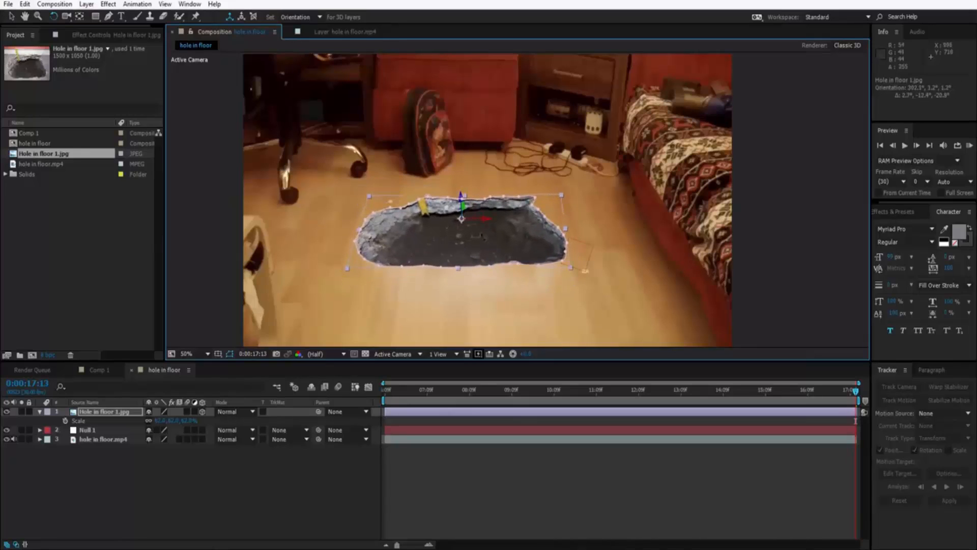
Stretch the hole image to about 75% wide and 84% high and reposition it on the open floor.
{"action": "left_click", "coordinate": [11, 17]}
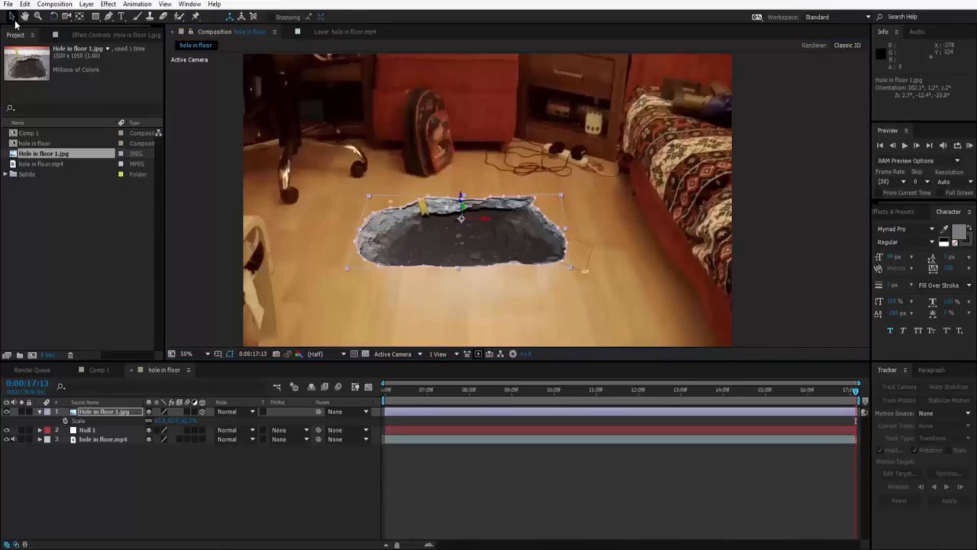
{"action": "left_click_drag", "start_coordinate": [461, 219], "coordinate": [447, 218]}
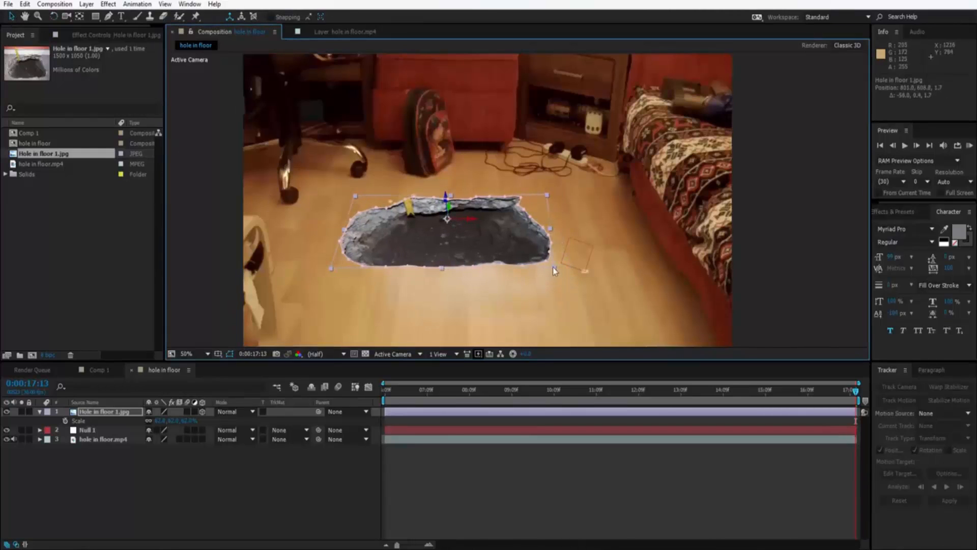
{"action": "left_click_drag", "start_coordinate": [553, 268], "coordinate": [583, 287]}
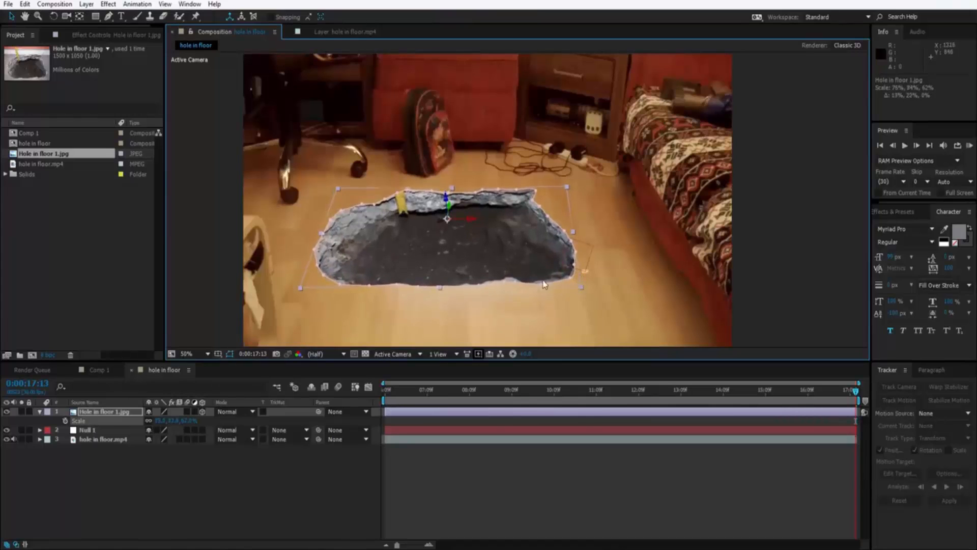
{"action": "left_click_drag", "start_coordinate": [494, 261], "coordinate": [512, 266]}
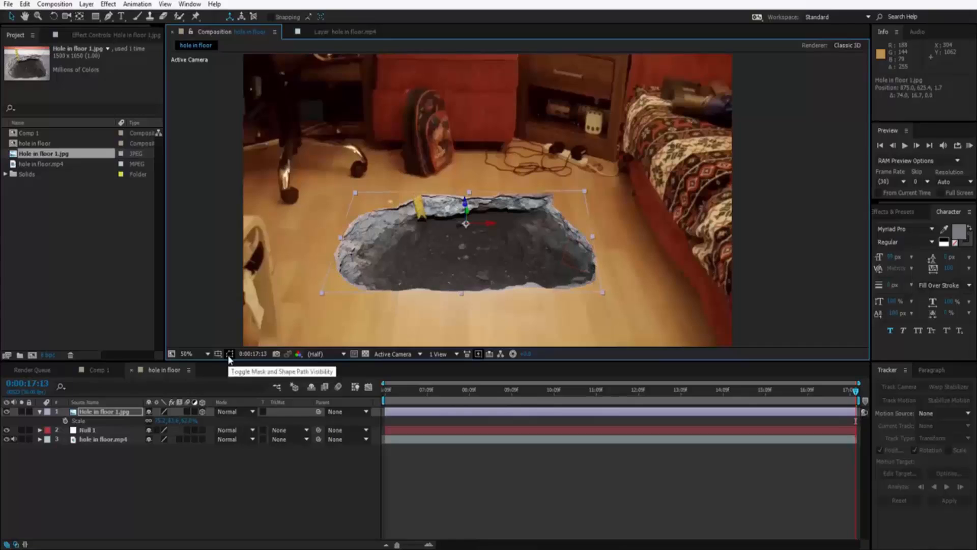
{"action": "left_click", "coordinate": [139, 457]}
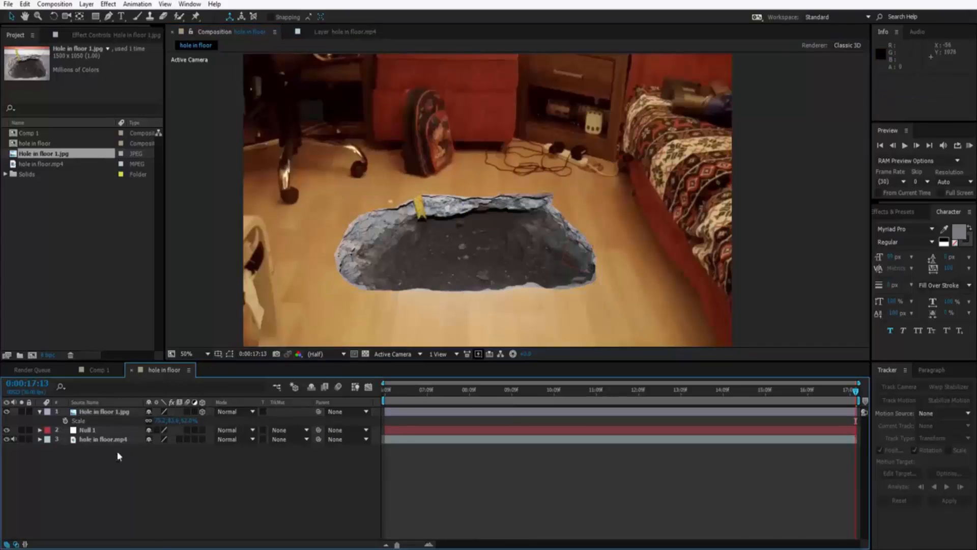
Parent the Hole in floor 1.jpg layer to Null 1 and scrub back to 0:00:06:22 to check that it follows the floor.
{"action": "left_click", "coordinate": [39, 412]}
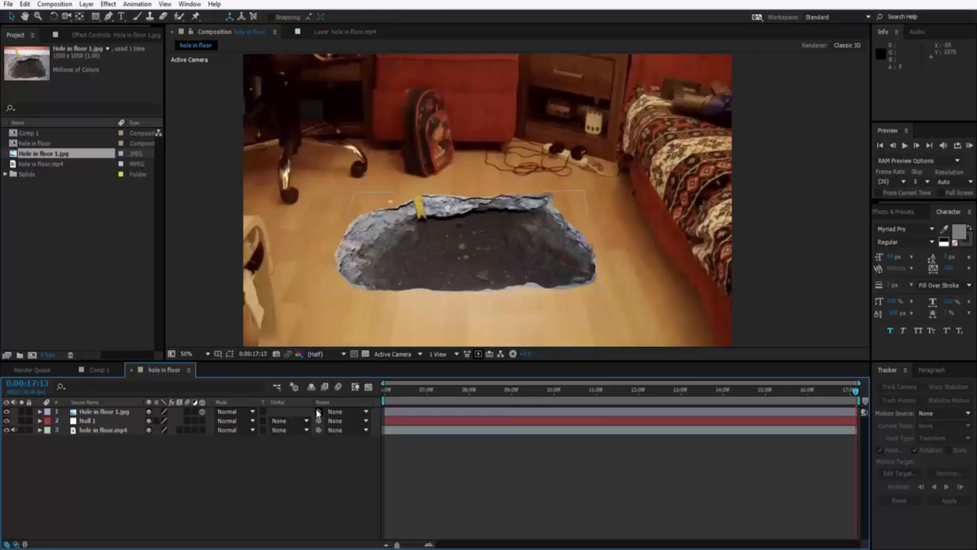
{"action": "left_click_drag", "start_coordinate": [198, 411], "coordinate": [113, 425]}
{"action": "left_click_drag", "start_coordinate": [855, 398], "coordinate": [402, 394]}
Set the hole layer's Mask Feather to about 85 pixels and play back the composition to check the softened edges.
{"action": "left_click", "coordinate": [120, 410]}
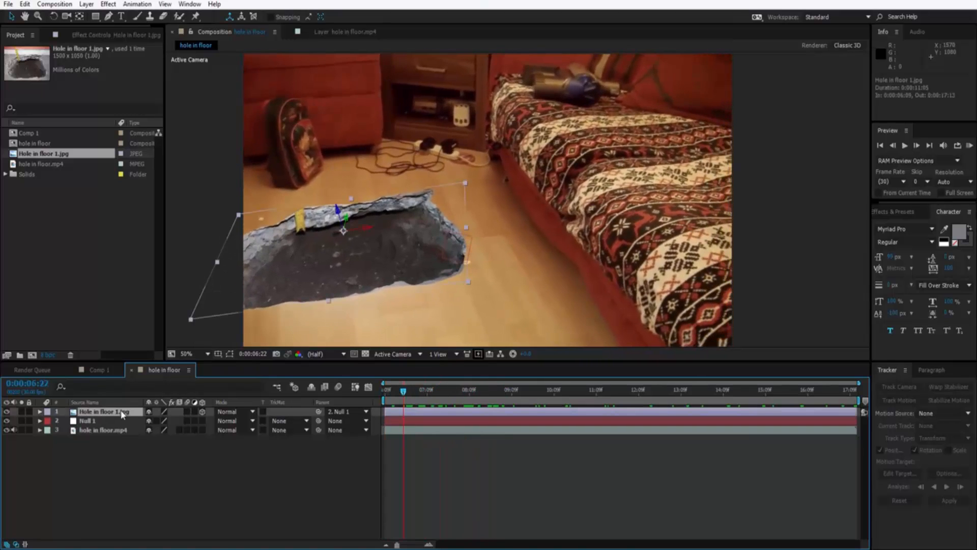
{"action": "key", "text": "f"}
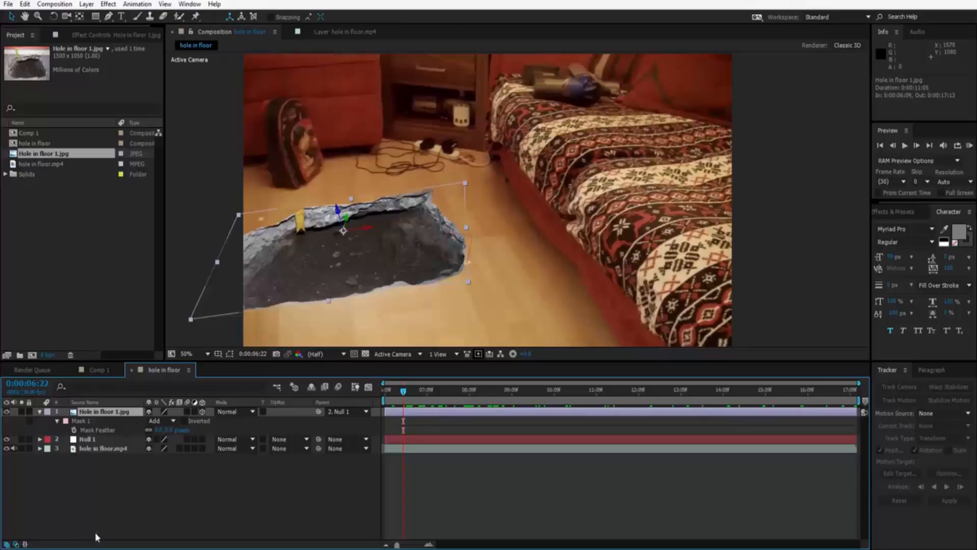
{"action": "left_click_drag", "start_coordinate": [168, 430], "coordinate": [221, 438]}
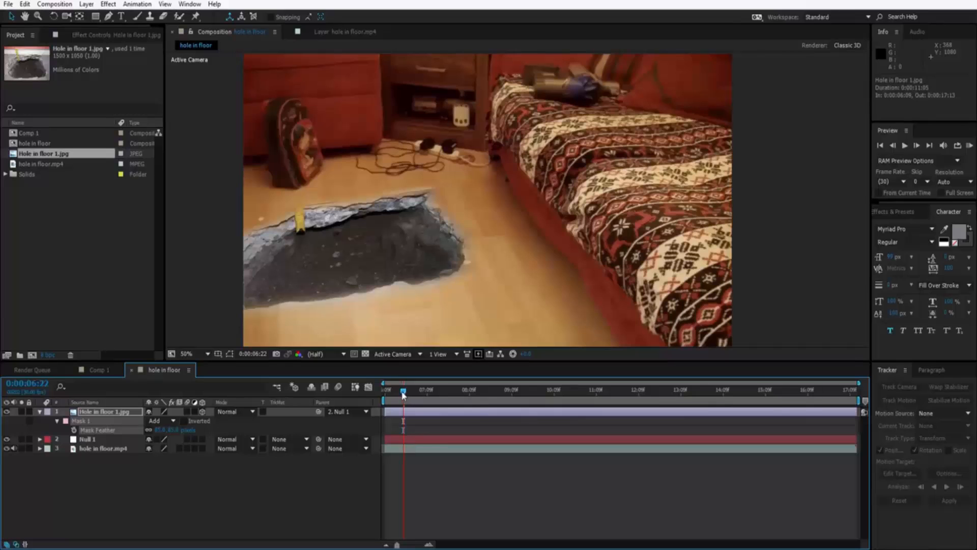
{"action": "key", "text": "space"}
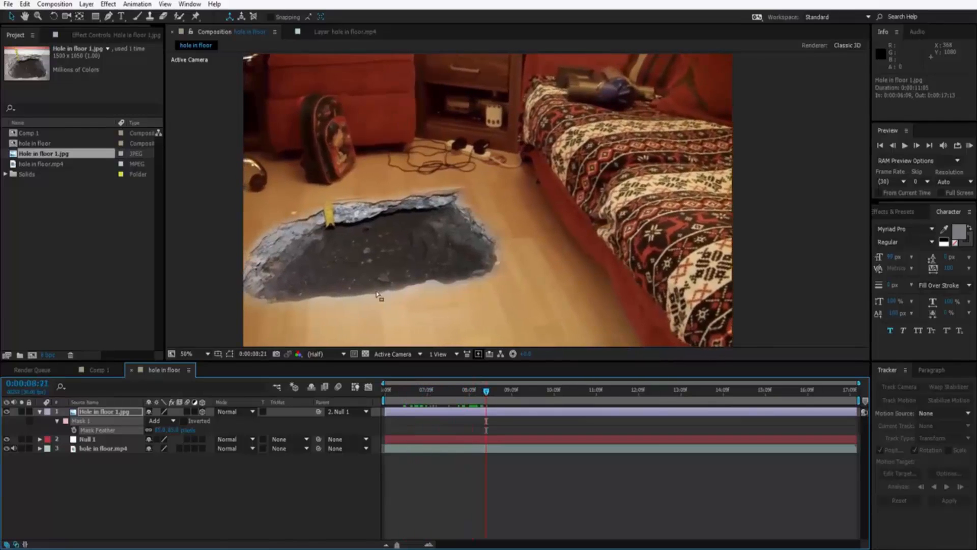
Increase the Mask Feather further at 0:00:09:26, judging the blend of the hole's edges close up.
{"action": "scroll", "coordinate": [358, 267], "scroll_direction": "up", "scroll_amount": 1}
{"action": "left_click_drag", "start_coordinate": [355, 267], "coordinate": [533, 213]}
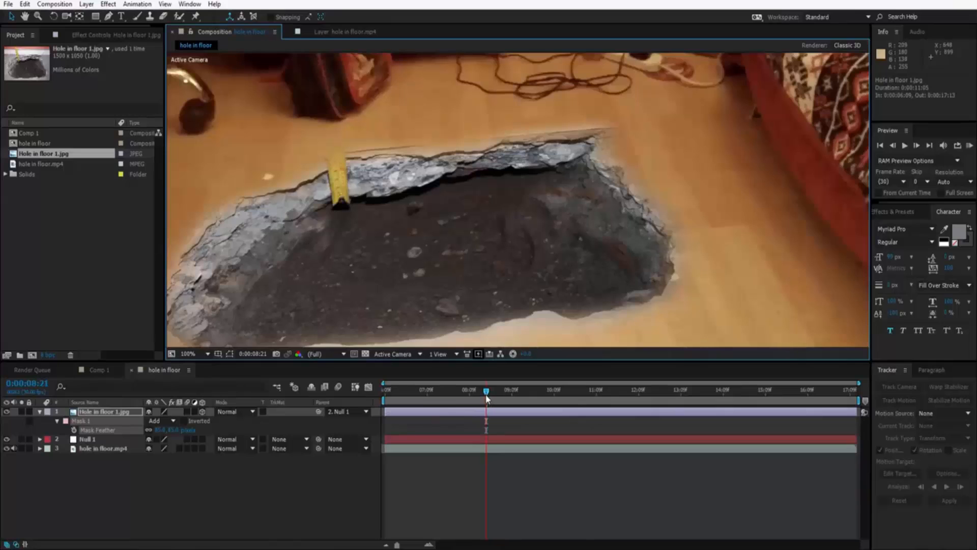
{"action": "left_click_drag", "start_coordinate": [486, 398], "coordinate": [535, 399]}
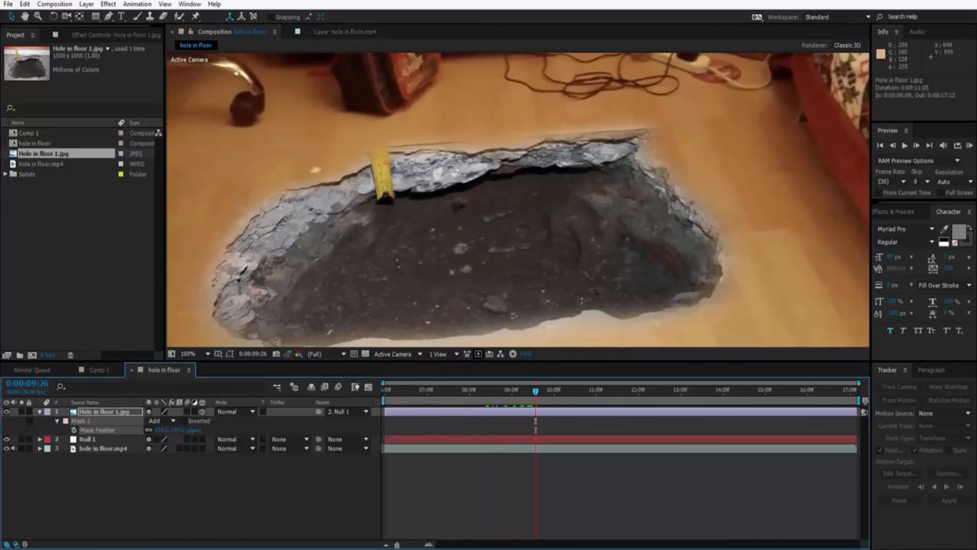
{"action": "left_click_drag", "start_coordinate": [192, 430], "coordinate": [202, 430]}
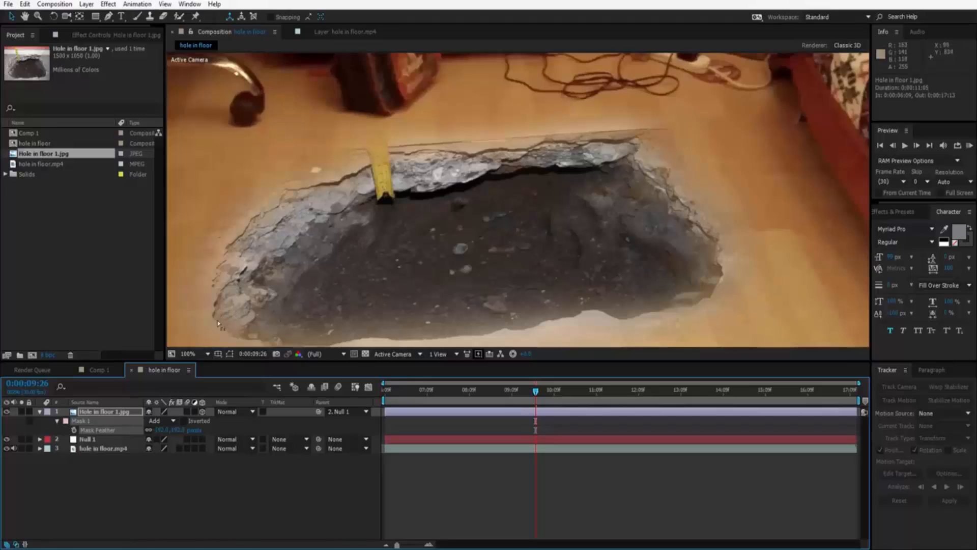
Adjust a mask vertex on the hole's upper-left edge with the mask path shown, hide the path again, and check the result at 0:00:06:28.
{"action": "left_click", "coordinate": [229, 354]}
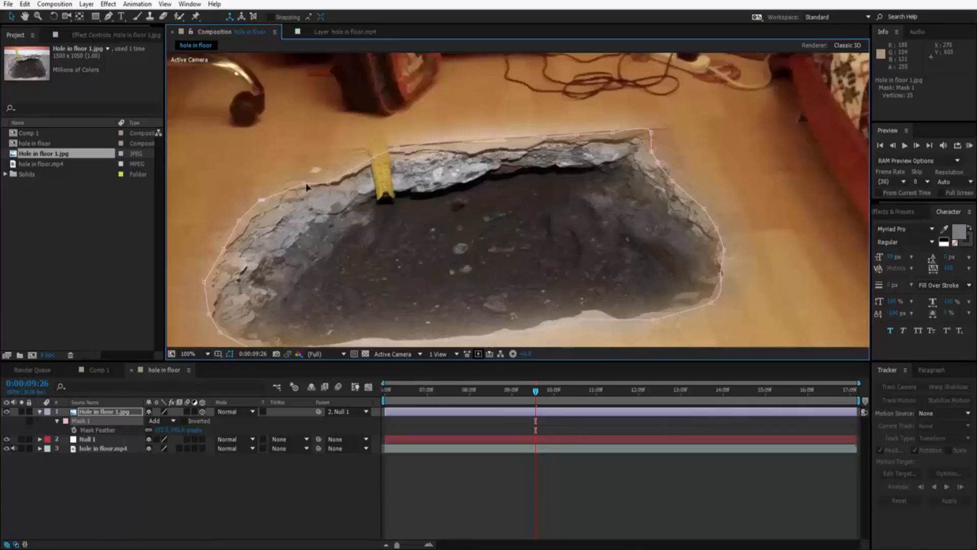
{"action": "left_click_drag", "start_coordinate": [305, 183], "coordinate": [302, 180]}
{"action": "left_click_drag", "start_coordinate": [537, 393], "coordinate": [413, 397]}
{"action": "left_click", "coordinate": [230, 354]}
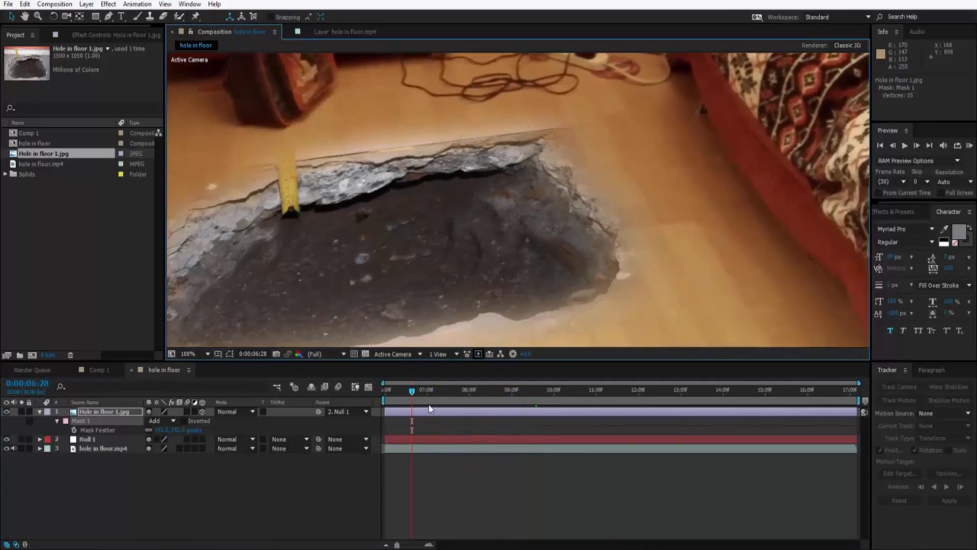
{"action": "scroll", "coordinate": [431, 299], "scroll_direction": "down", "scroll_amount": 1}
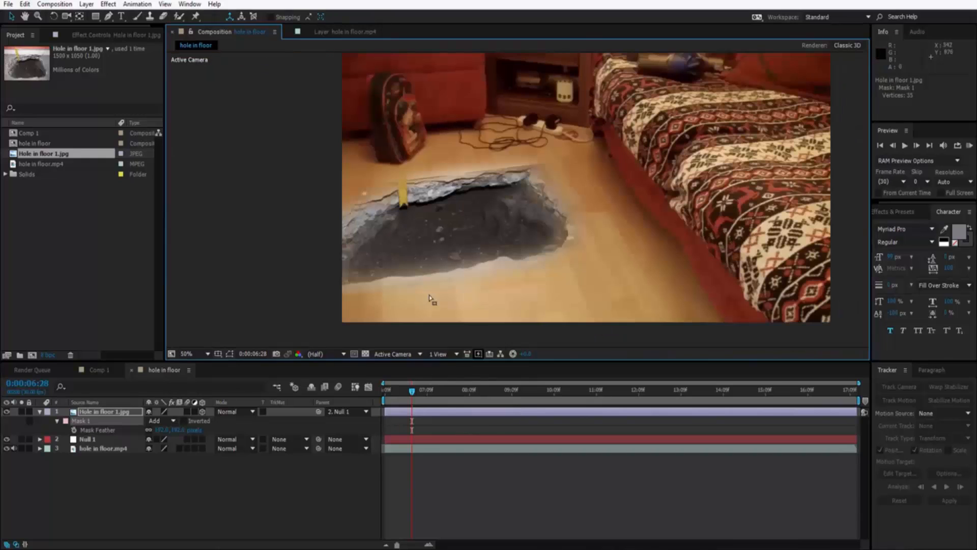
{"action": "left_click_drag", "start_coordinate": [535, 252], "coordinate": [433, 271]}
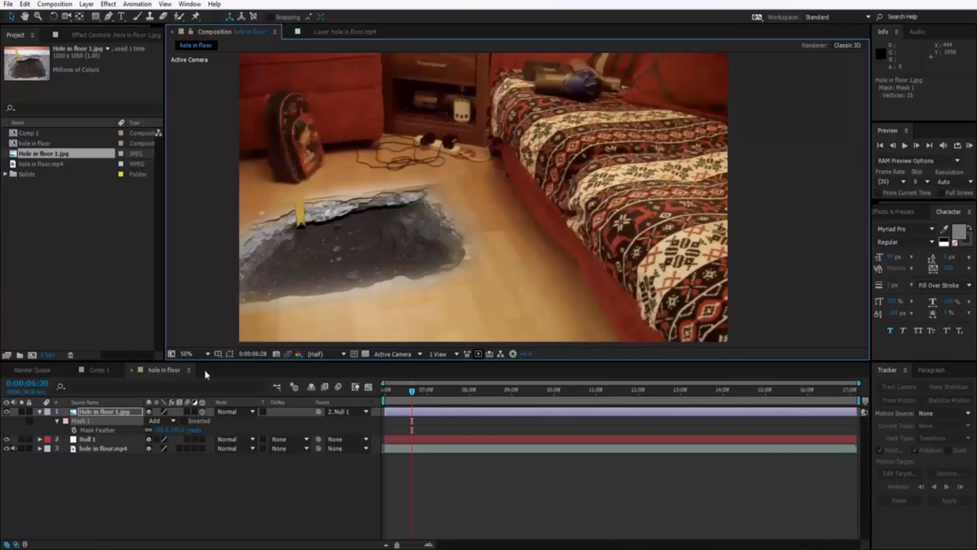
Move a vertex on the hole's lower-right mask edge inward, readjust the Mask Feather, hide the path, and check the blend at 0:00:13:08.
{"action": "left_click", "coordinate": [230, 354]}
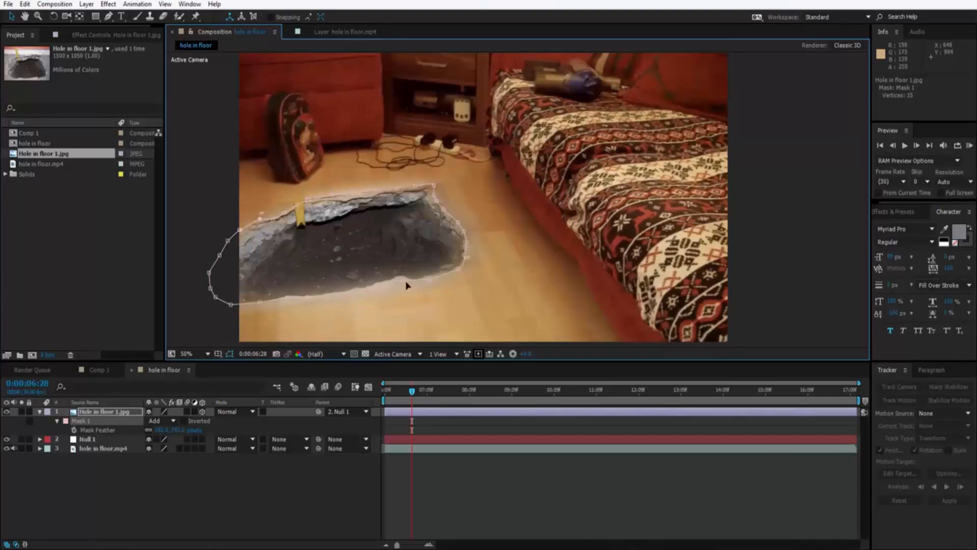
{"action": "mouse_move", "coordinate": [403, 286]}
{"action": "left_mouse_down"}
{"action": "mouse_move", "coordinate": [405, 298]}
{"action": "mouse_move", "coordinate": [403, 281]}
{"action": "left_mouse_up"}
{"action": "left_click_drag", "start_coordinate": [179, 430], "coordinate": [187, 431]}
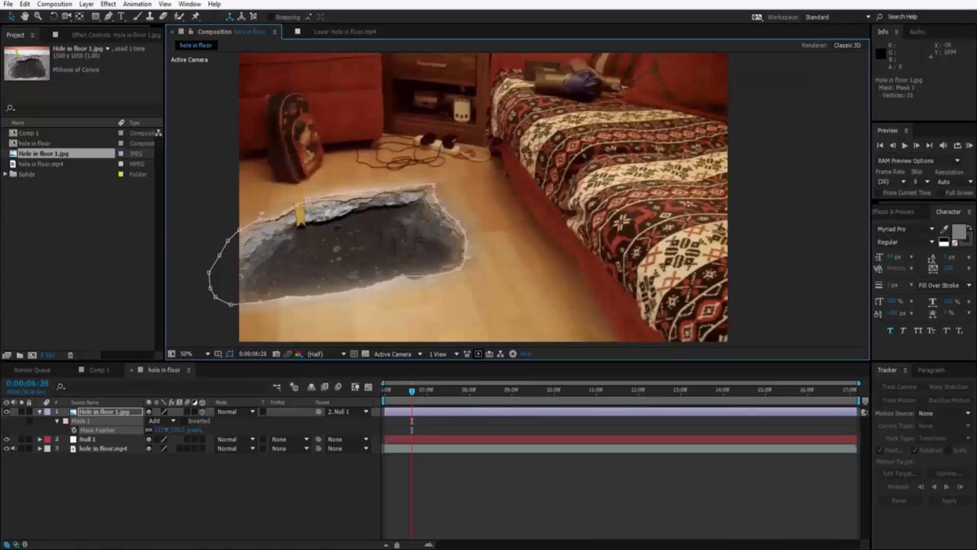
{"action": "left_click_drag", "start_coordinate": [154, 430], "coordinate": [155, 430]}
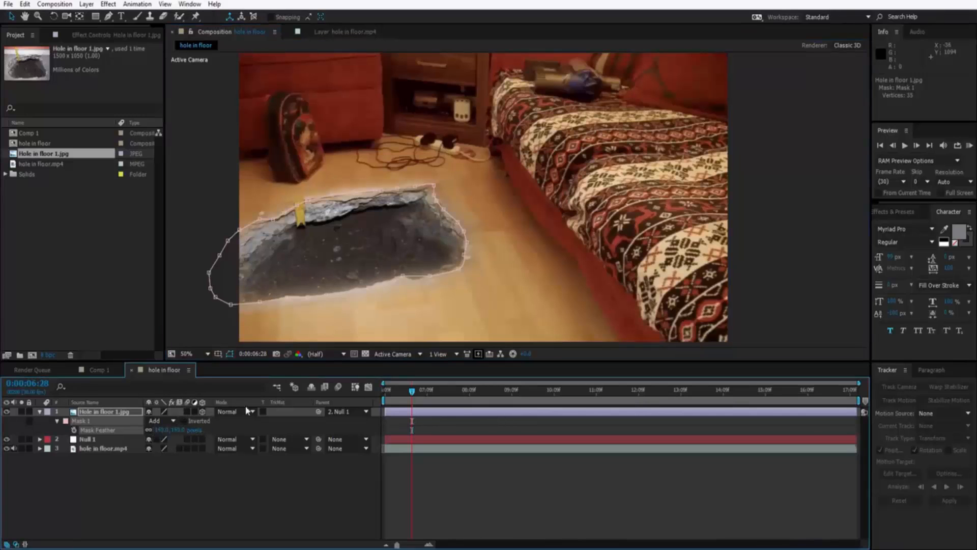
{"action": "left_click", "coordinate": [230, 354]}
{"action": "left_click_drag", "start_coordinate": [412, 393], "coordinate": [680, 414]}
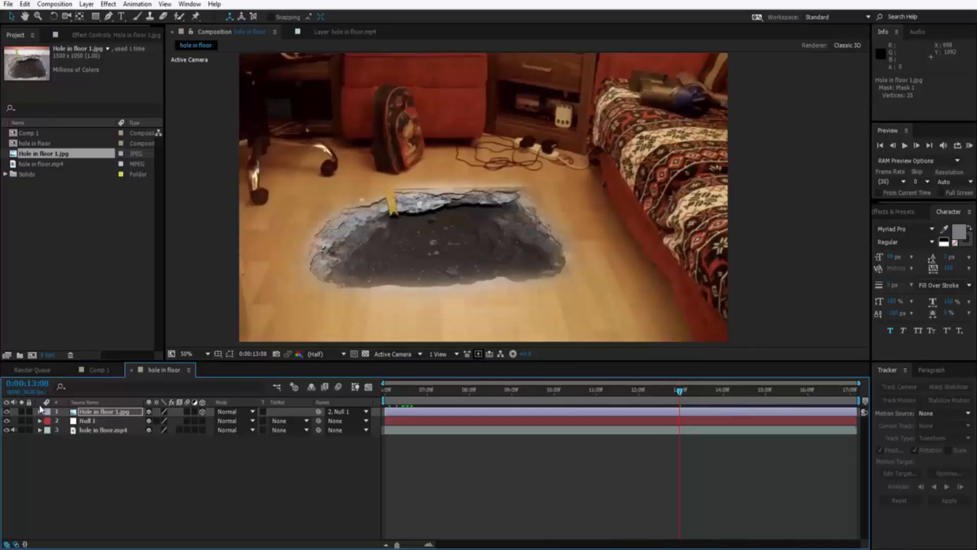
Apply the Curves effect to the hole layer, lifting the RGB curve's shadows and pulling its upper midtones back toward the diagonal.
{"action": "right_click", "coordinate": [90, 412]}
{"action": "mouse_move", "coordinate": [184, 278]}
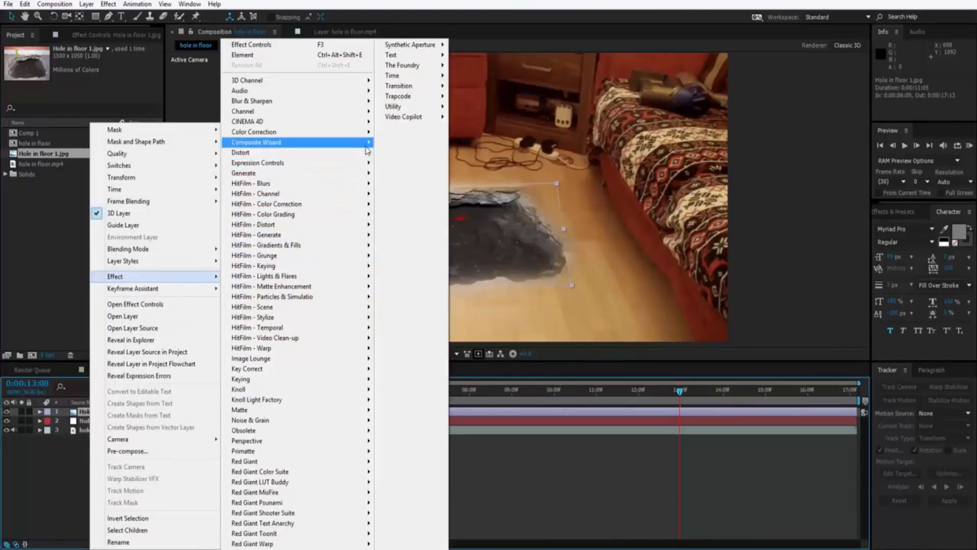
{"action": "mouse_move", "coordinate": [364, 135]}
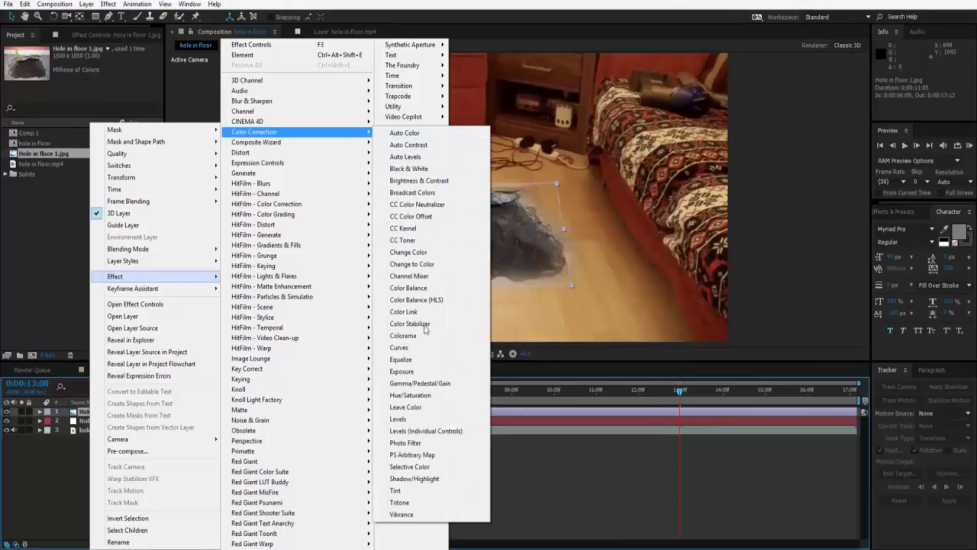
{"action": "left_click", "coordinate": [417, 348]}
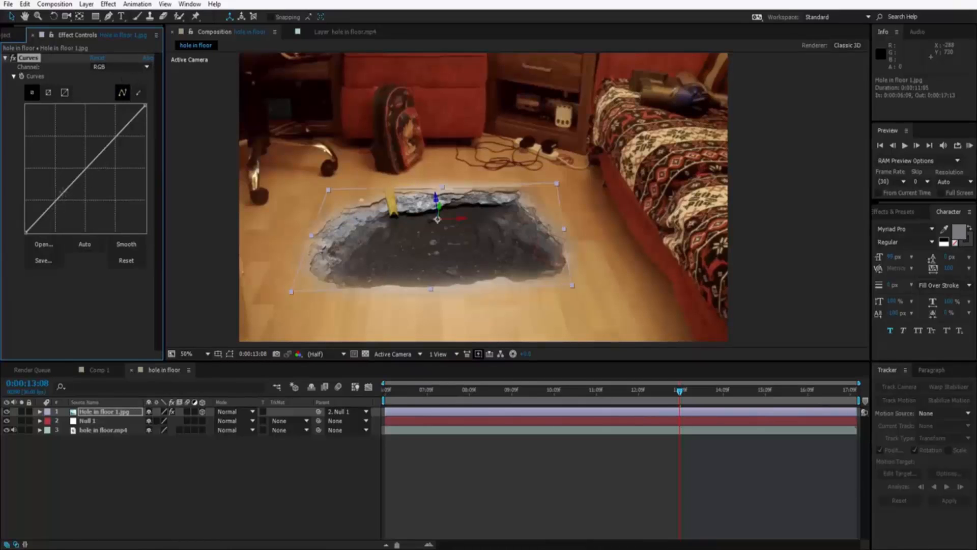
{"action": "mouse_move", "coordinate": [61, 192]}
{"action": "left_mouse_down"}
{"action": "mouse_move", "coordinate": [55, 169]}
{"action": "mouse_move", "coordinate": [61, 194]}
{"action": "mouse_move", "coordinate": [60, 180]}
{"action": "left_mouse_up"}
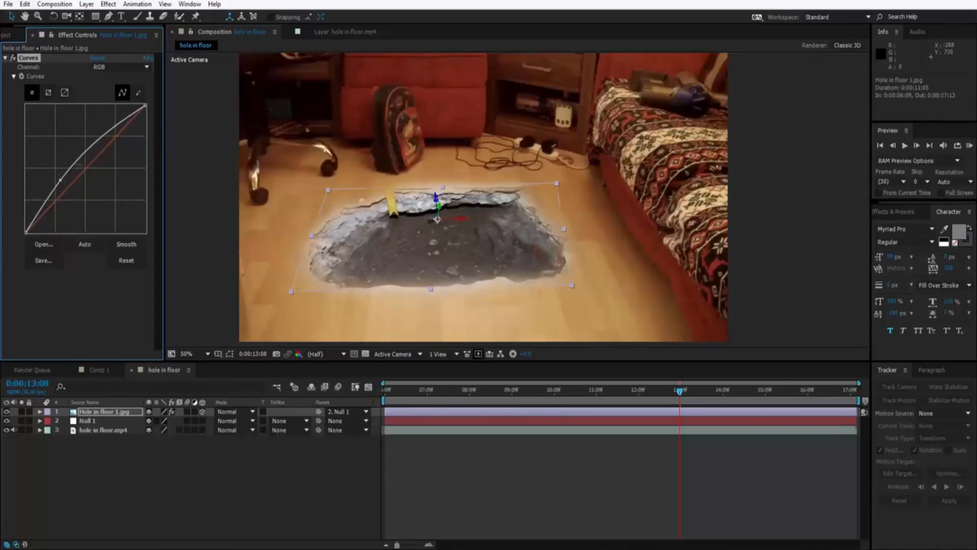
{"action": "left_click_drag", "start_coordinate": [101, 137], "coordinate": [100, 151]}
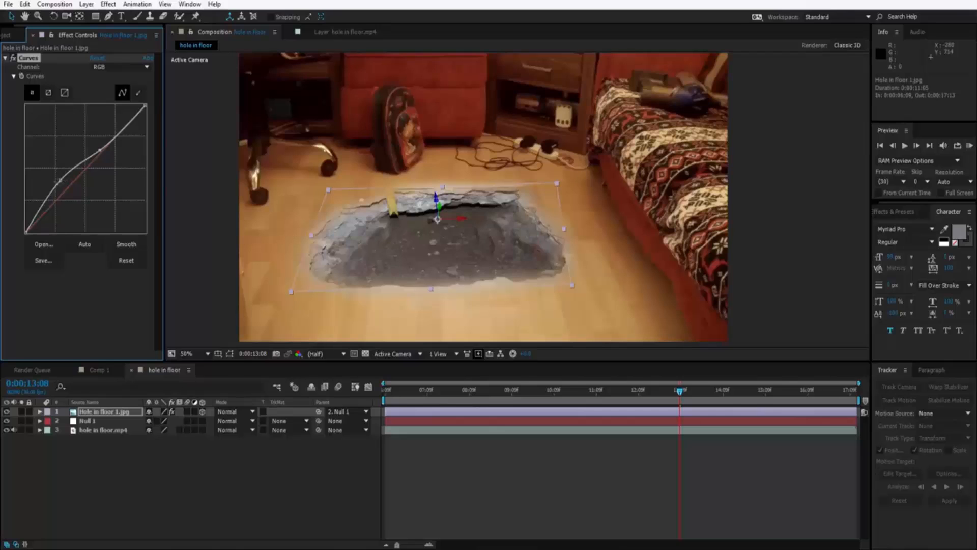
{"action": "mouse_move", "coordinate": [60, 181]}
{"action": "left_mouse_down"}
{"action": "mouse_move", "coordinate": [70, 151]}
{"action": "mouse_move", "coordinate": [60, 182]}
{"action": "left_mouse_up"}
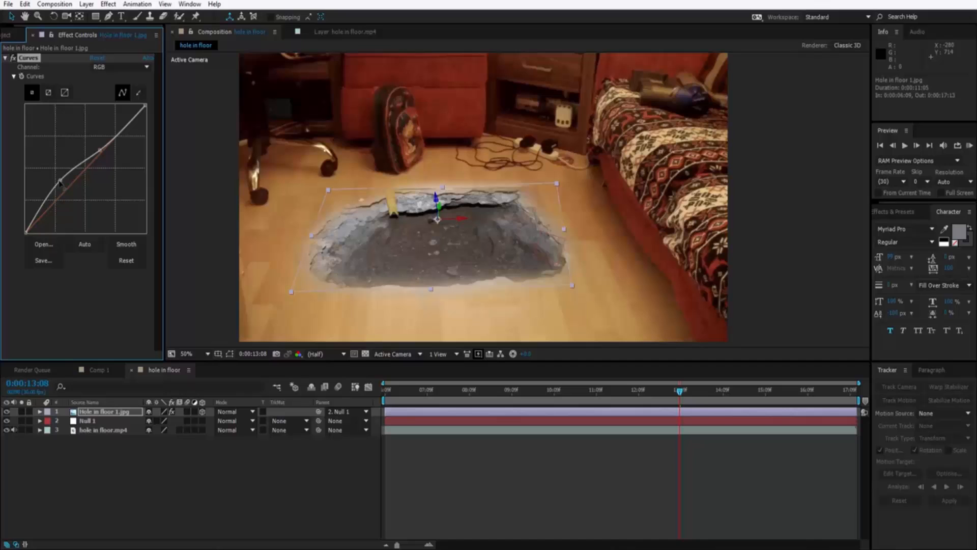
Examine the color-corrected hole and its feathered edges up close against the surrounding floor.
{"action": "left_click", "coordinate": [230, 353]}
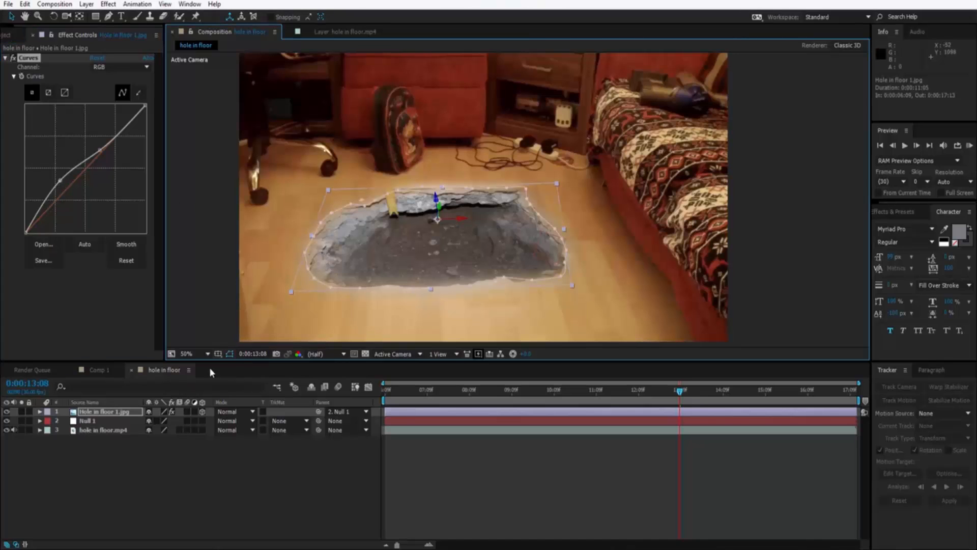
{"action": "scroll", "coordinate": [346, 254], "scroll_direction": "up", "scroll_amount": 2}
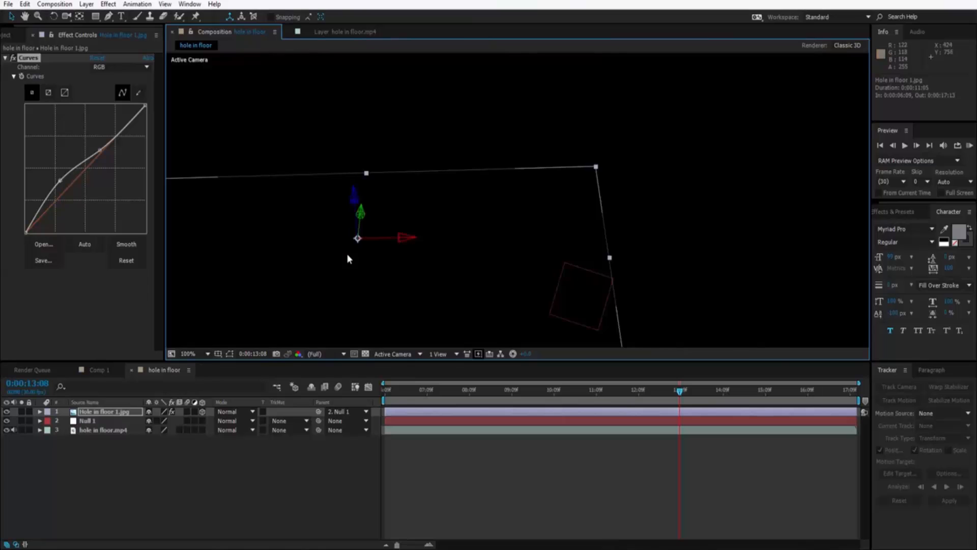
{"action": "left_click_drag", "start_coordinate": [278, 257], "coordinate": [521, 211]}
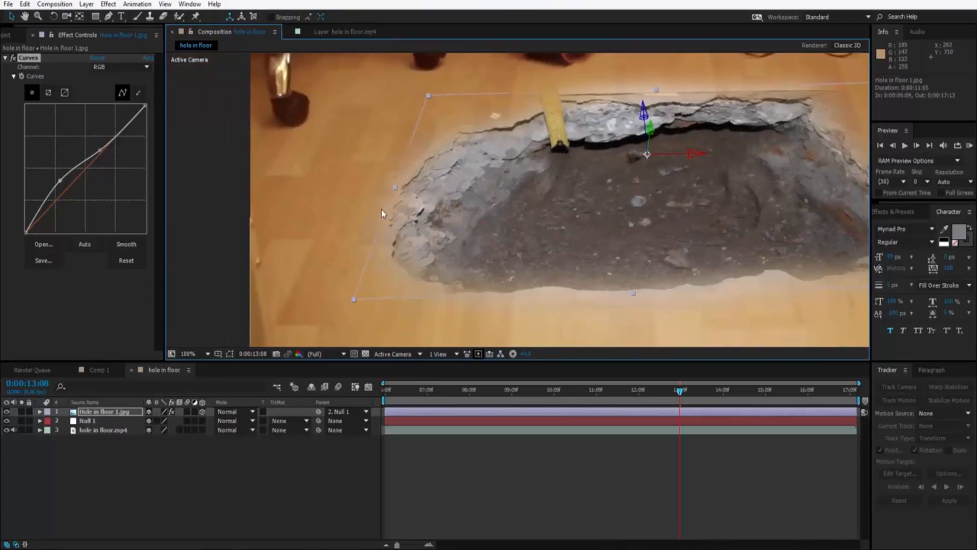
{"action": "left_click_drag", "start_coordinate": [567, 231], "coordinate": [505, 237]}
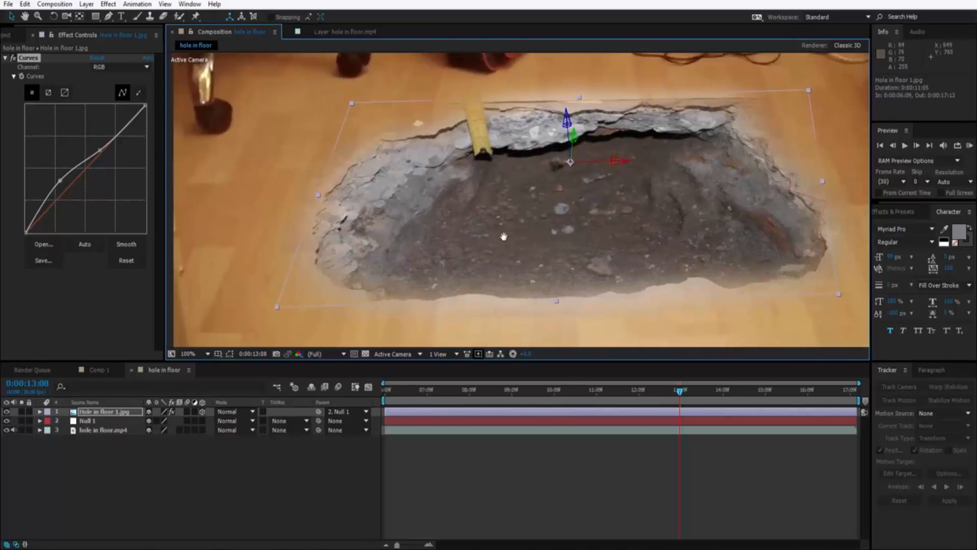
{"action": "scroll", "coordinate": [505, 237], "scroll_direction": "down", "scroll_amount": 4}
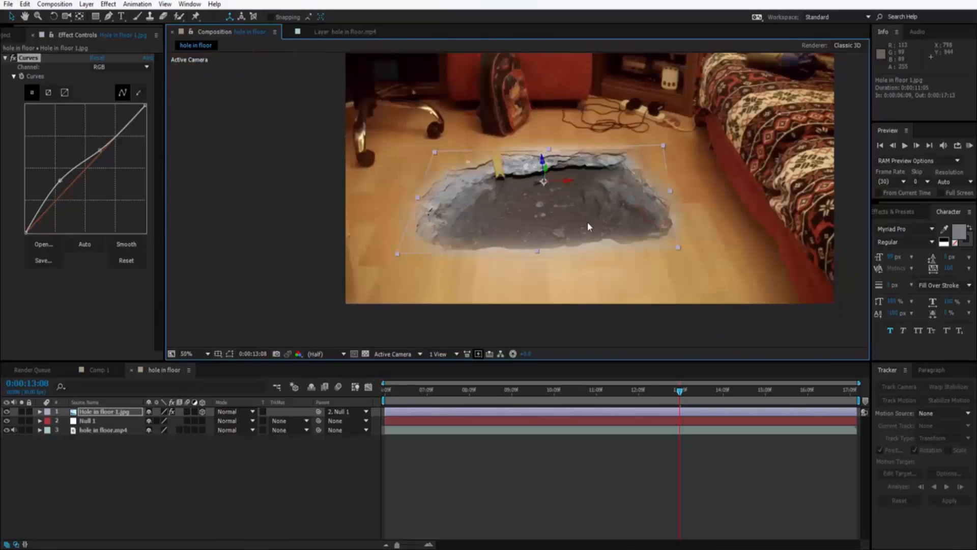
{"action": "scroll", "coordinate": [537, 255], "scroll_direction": "up", "scroll_amount": 2}
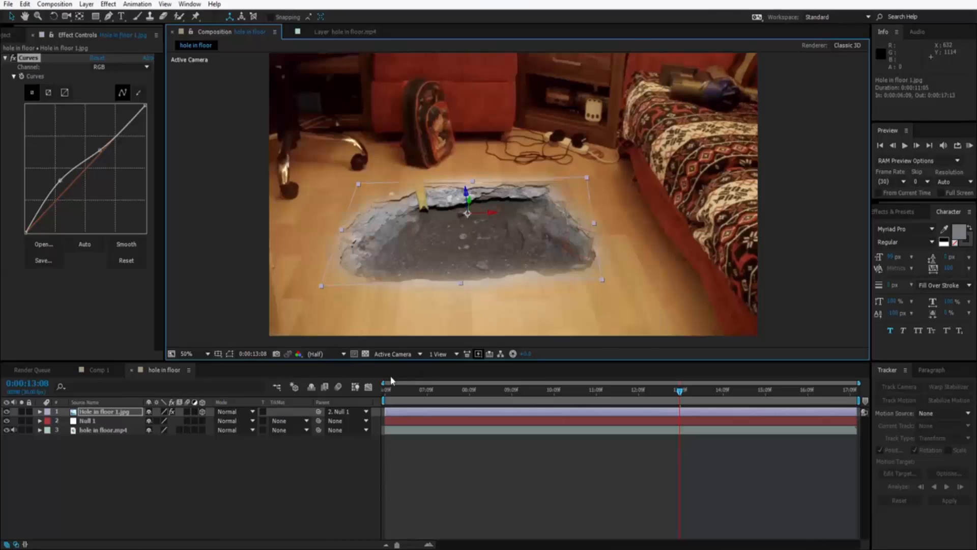
Deselect the hole layer and scrub the composition through to 0:00:14:07 to check how the hole sits in the footage.
{"action": "left_click", "coordinate": [386, 392]}
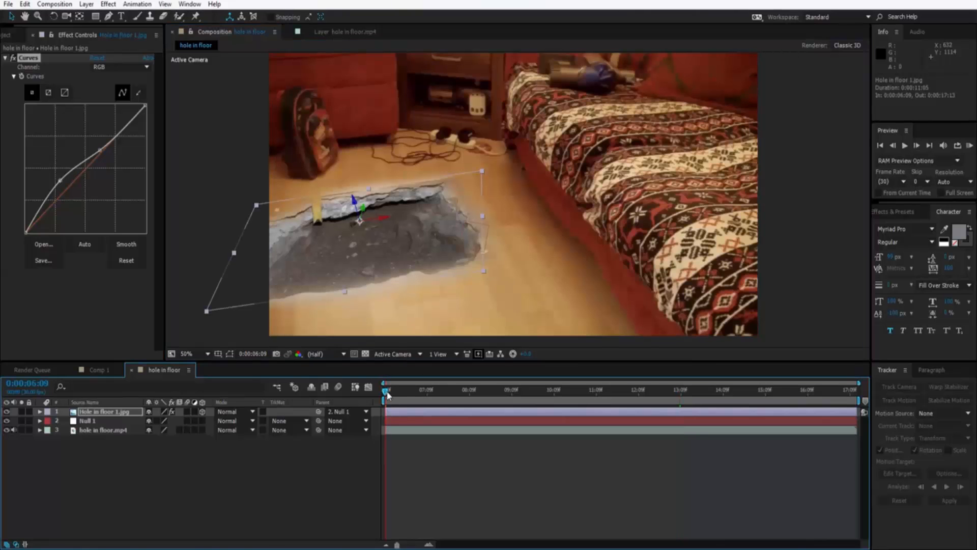
{"action": "left_click_drag", "start_coordinate": [386, 393], "coordinate": [604, 393]}
{"action": "left_click", "coordinate": [231, 311]}
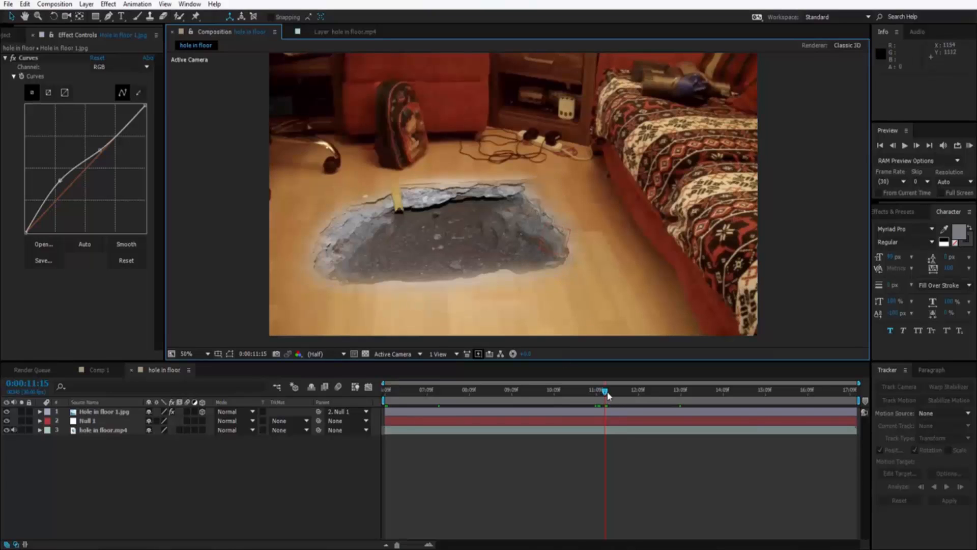
{"action": "left_click_drag", "start_coordinate": [604, 395], "coordinate": [720, 395]}
{"action": "left_click_drag", "start_coordinate": [530, 233], "coordinate": [489, 250]}
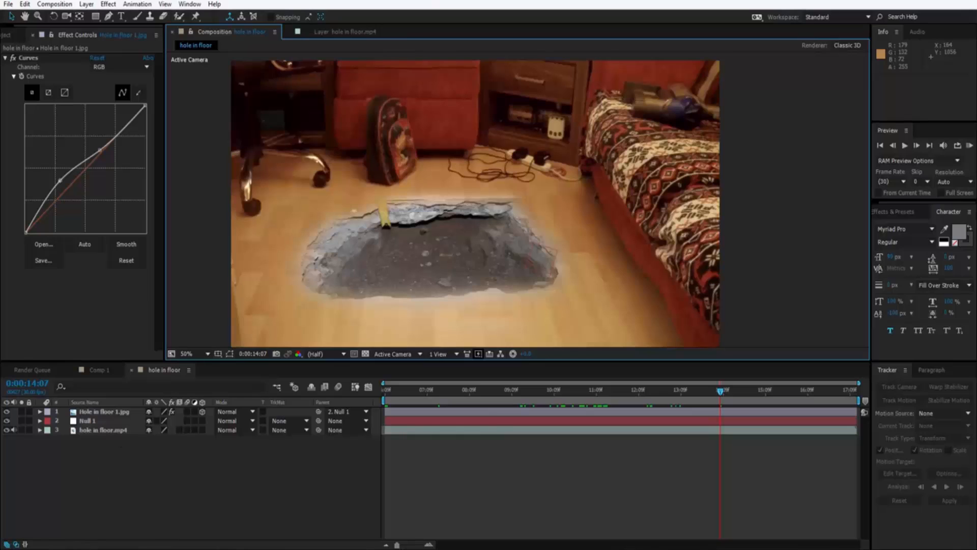
Switch to File Explorer and look through the Gallery and Action Movie Essentials subfolders of the Action Movie essentials folder in the Documents library.
{"action": "key", "text": "alt+Tab"}
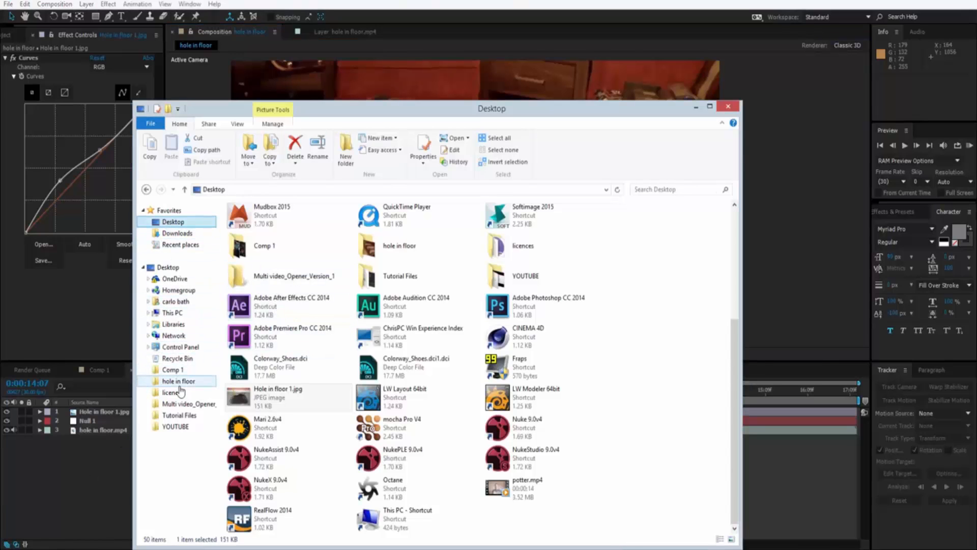
{"action": "left_click", "coordinate": [174, 222]}
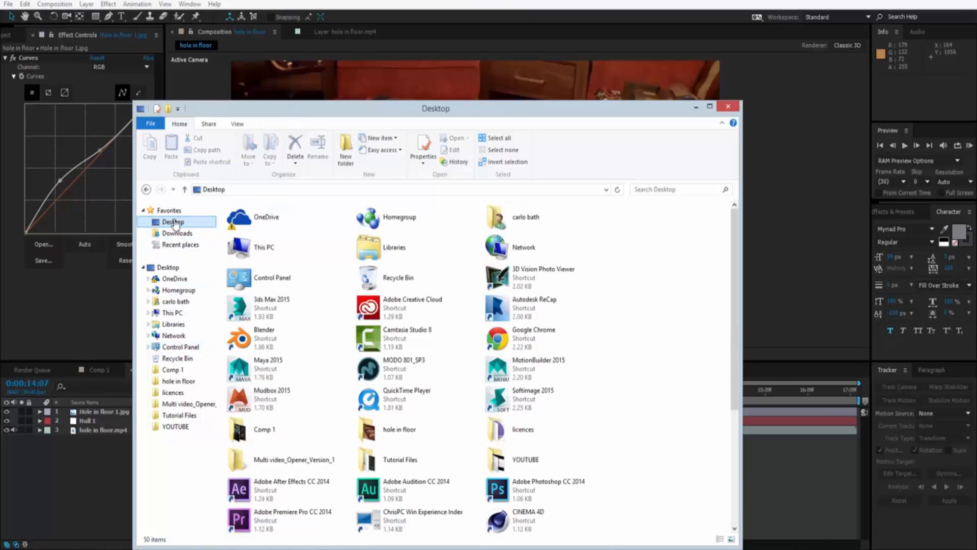
{"action": "double_click", "coordinate": [369, 247]}
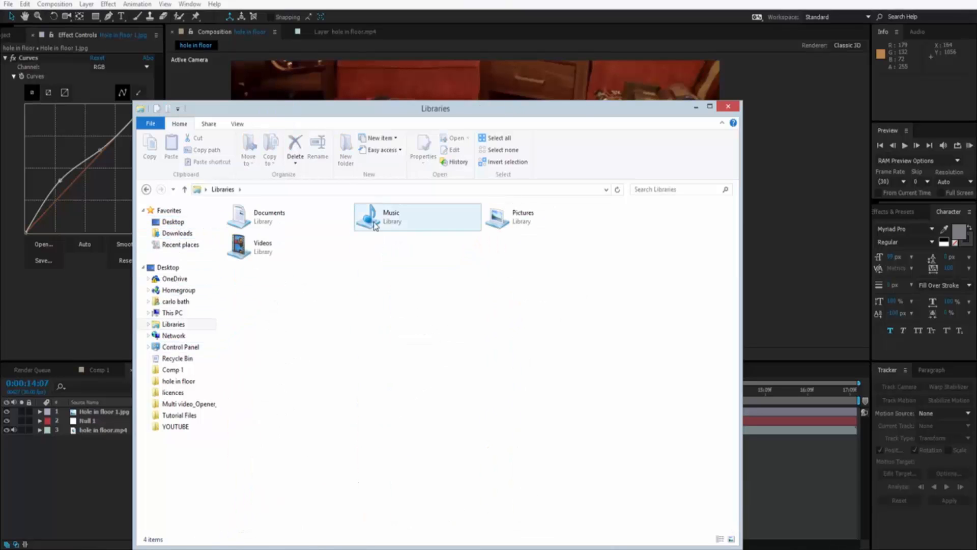
{"action": "double_click", "coordinate": [276, 218]}
{"action": "double_click", "coordinate": [267, 269]}
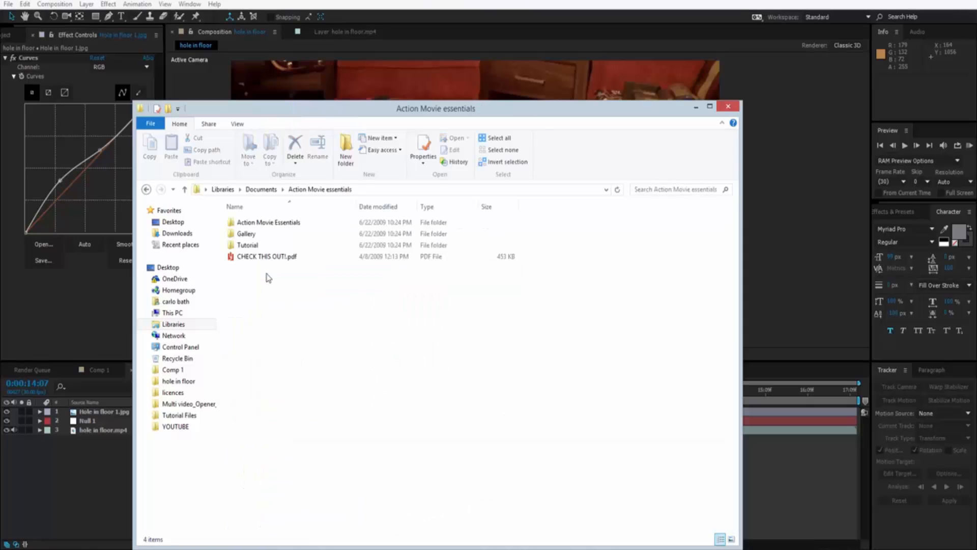
{"action": "double_click", "coordinate": [251, 234]}
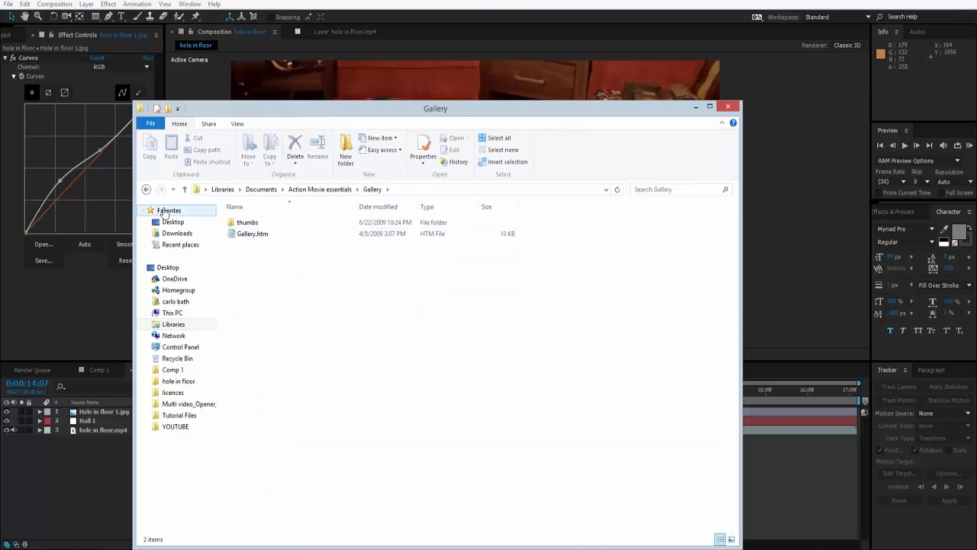
{"action": "left_click", "coordinate": [146, 189]}
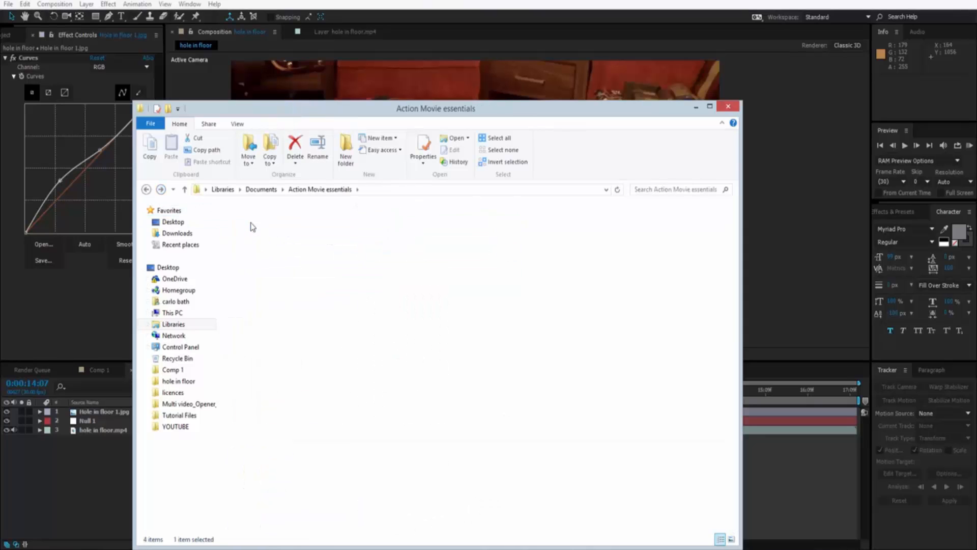
{"action": "double_click", "coordinate": [253, 227]}
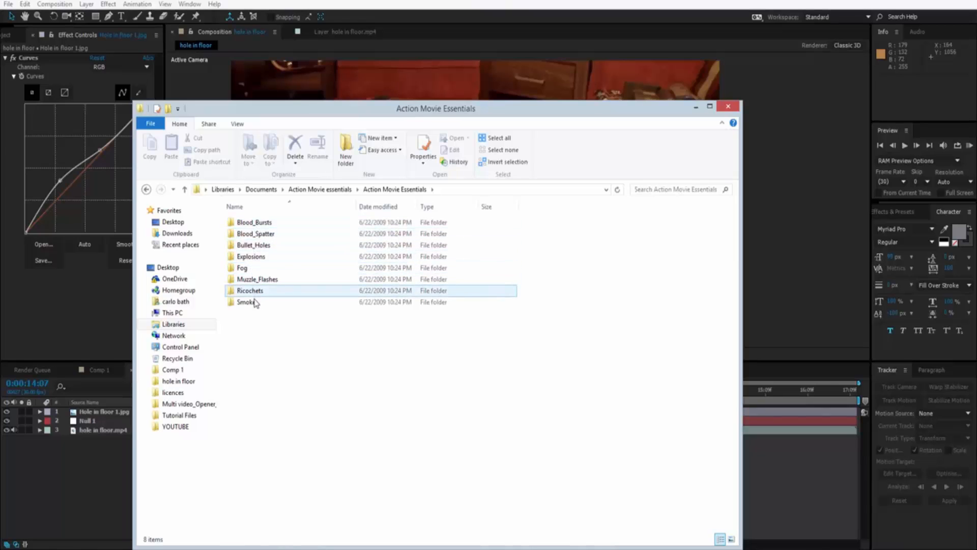
{"action": "left_click", "coordinate": [146, 189]}
{"action": "left_click", "coordinate": [146, 189]}
Browse Action Essentials 2 to the 05. Debris folder in Video_Thumbnails, view its clips as large thumbnails, and return to After Effects.
{"action": "left_click", "coordinate": [263, 259]}
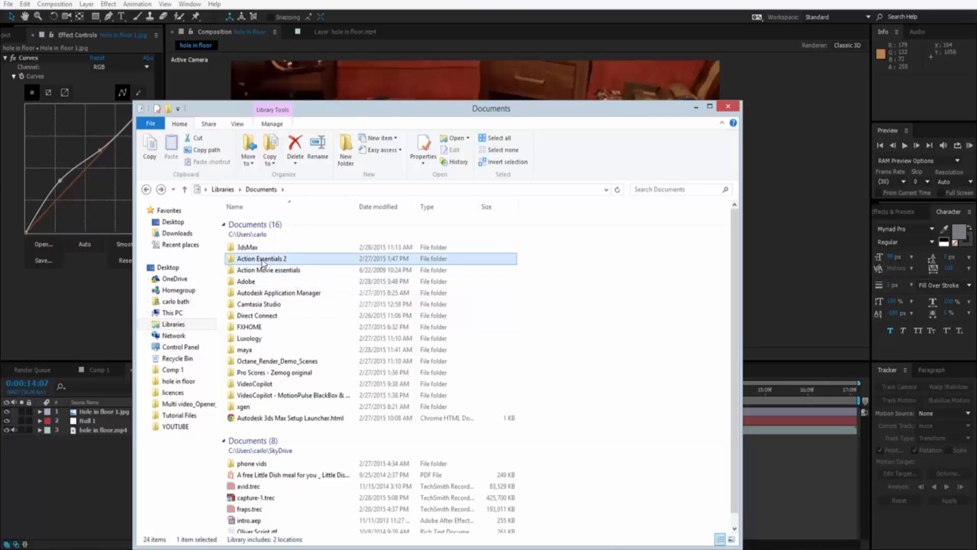
{"action": "double_click", "coordinate": [263, 260]}
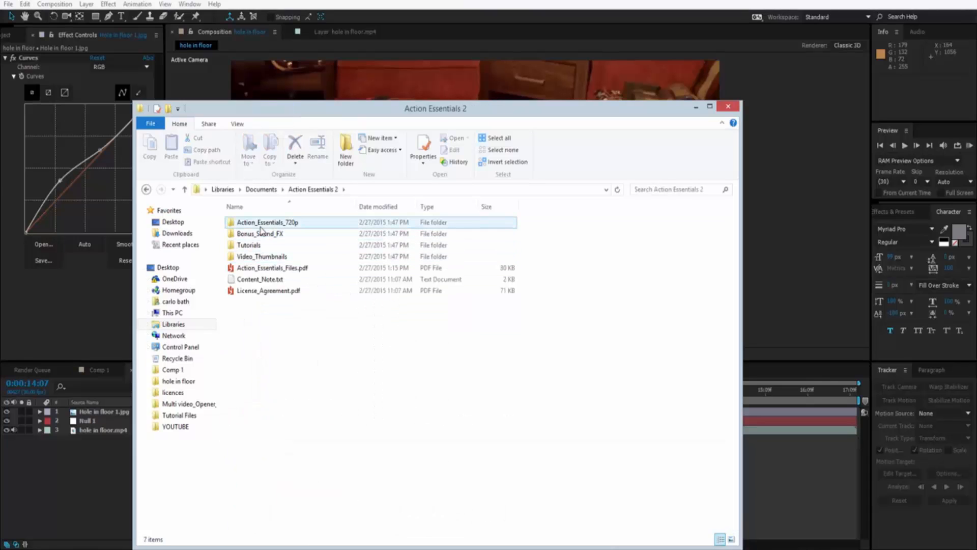
{"action": "double_click", "coordinate": [269, 255]}
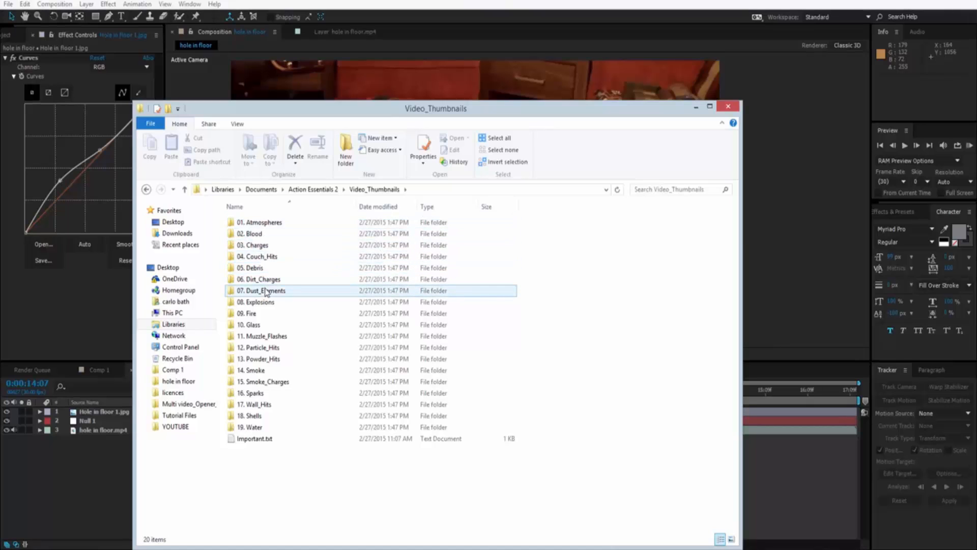
{"action": "double_click", "coordinate": [257, 268]}
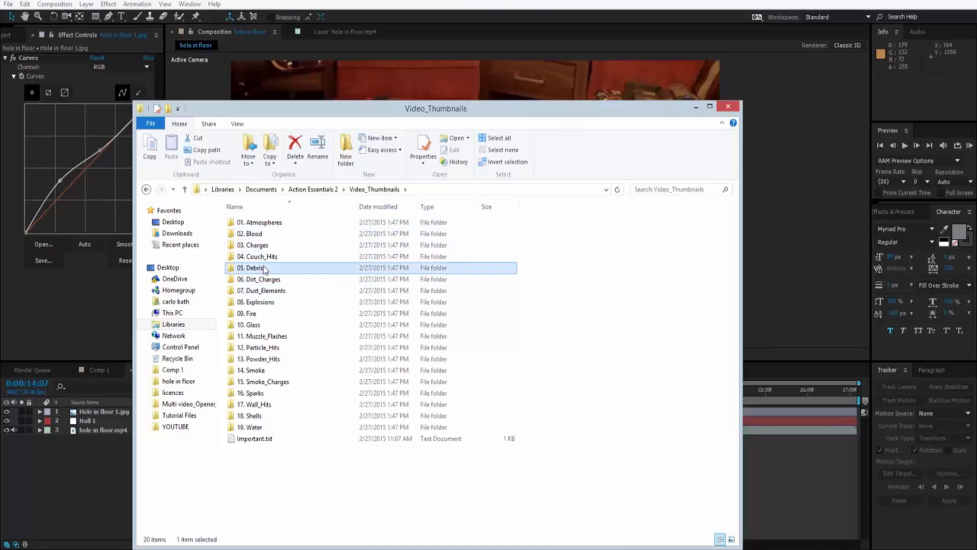
{"action": "left_click", "coordinate": [731, 539]}
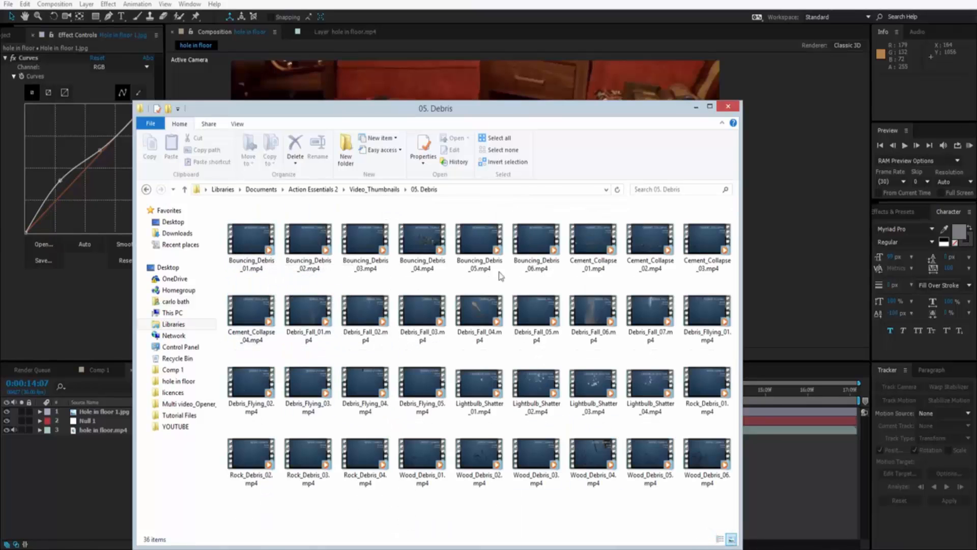
{"action": "left_click", "coordinate": [697, 108]}
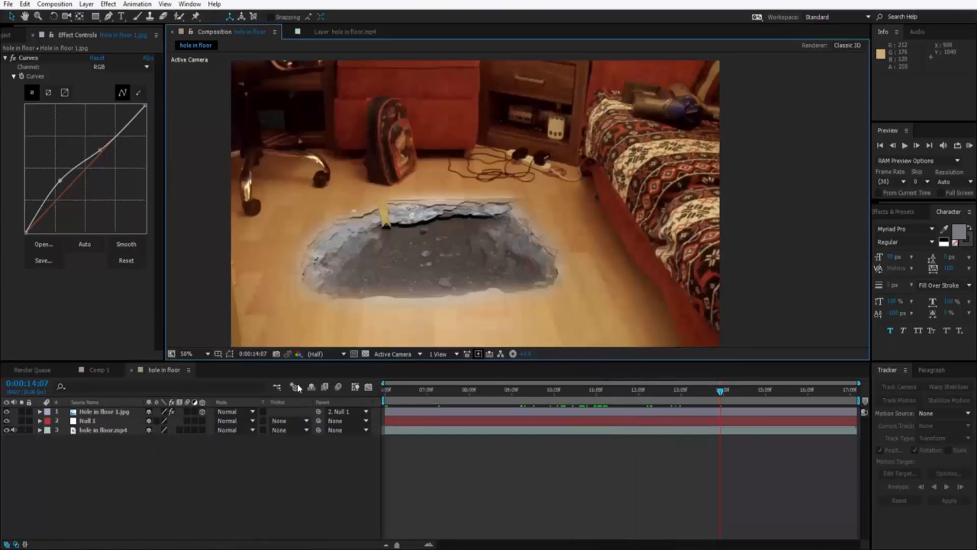
Switch to the browser and replace the "hole in floor" image search with a Google Images search for "debries".
{"action": "left_click", "coordinate": [157, 546]}
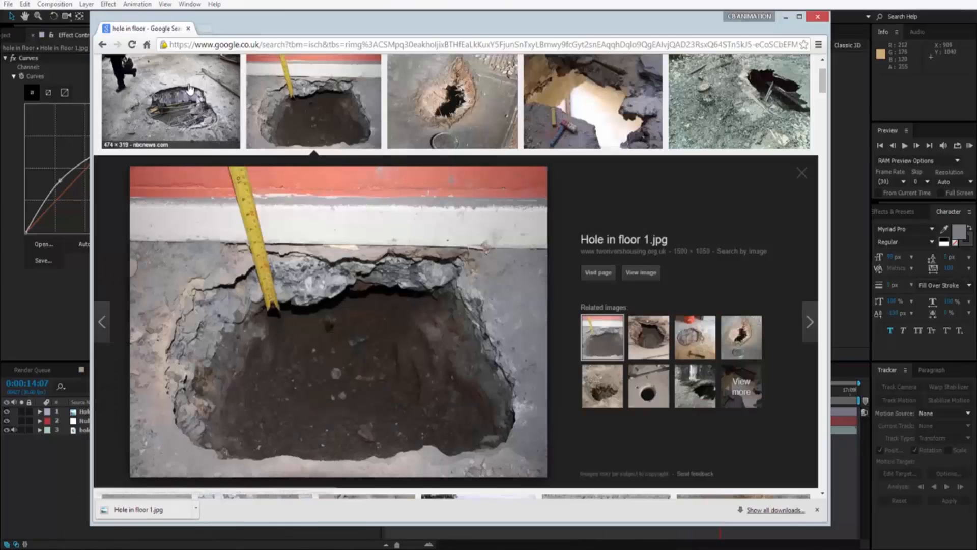
{"action": "scroll", "coordinate": [261, 248], "scroll_direction": "down", "scroll_amount": 3}
{"action": "scroll", "coordinate": [259, 253], "scroll_direction": "up", "scroll_amount": 5}
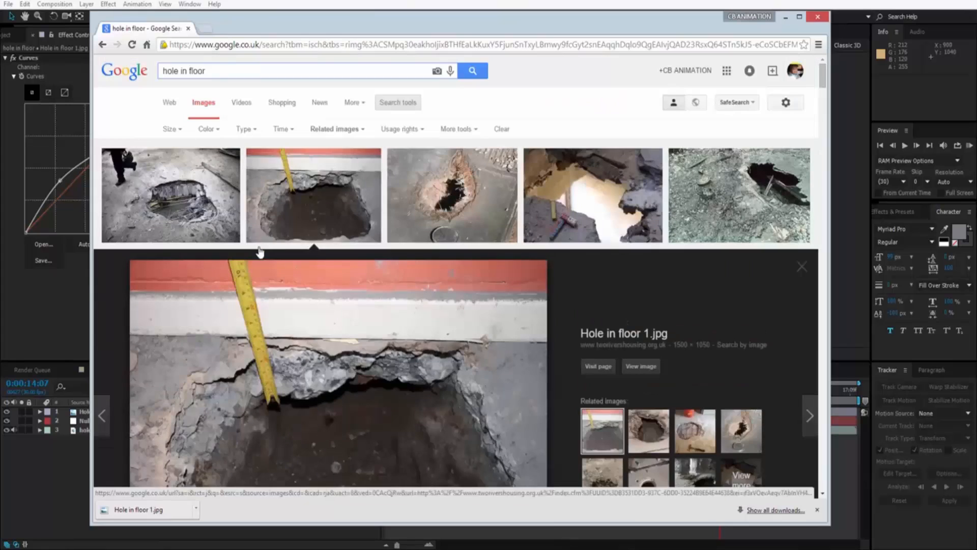
{"action": "left_click_drag", "start_coordinate": [210, 71], "coordinate": [153, 58]}
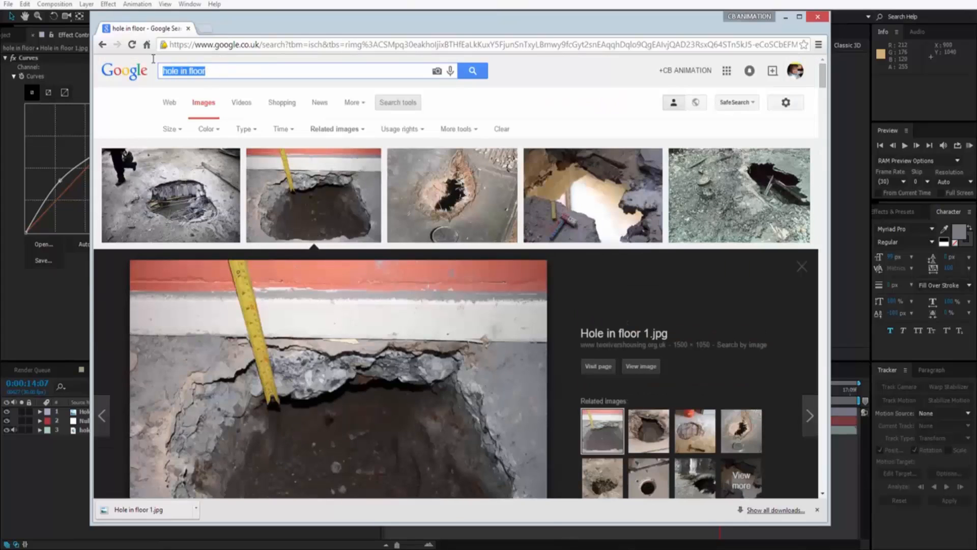
{"action": "type", "text": "debr"}
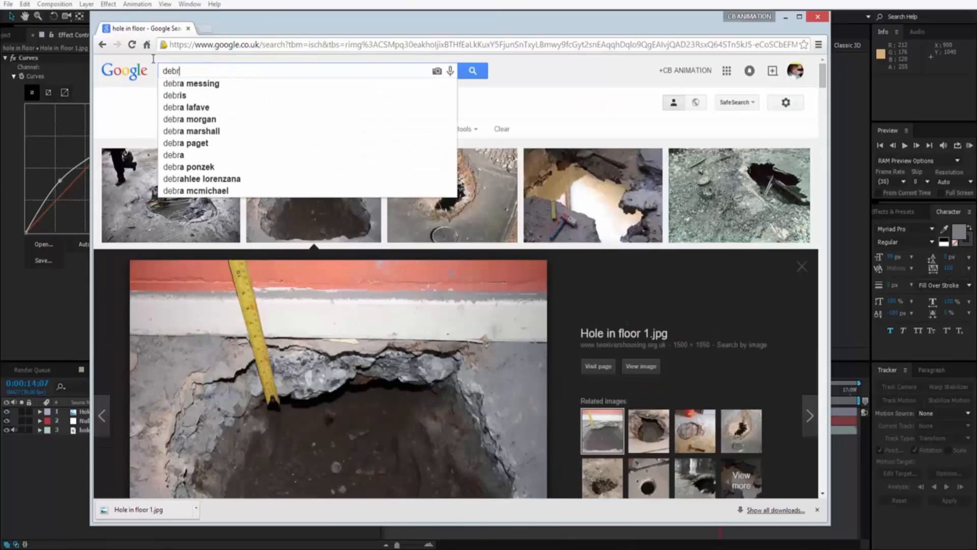
{"action": "type", "text": "ies"}
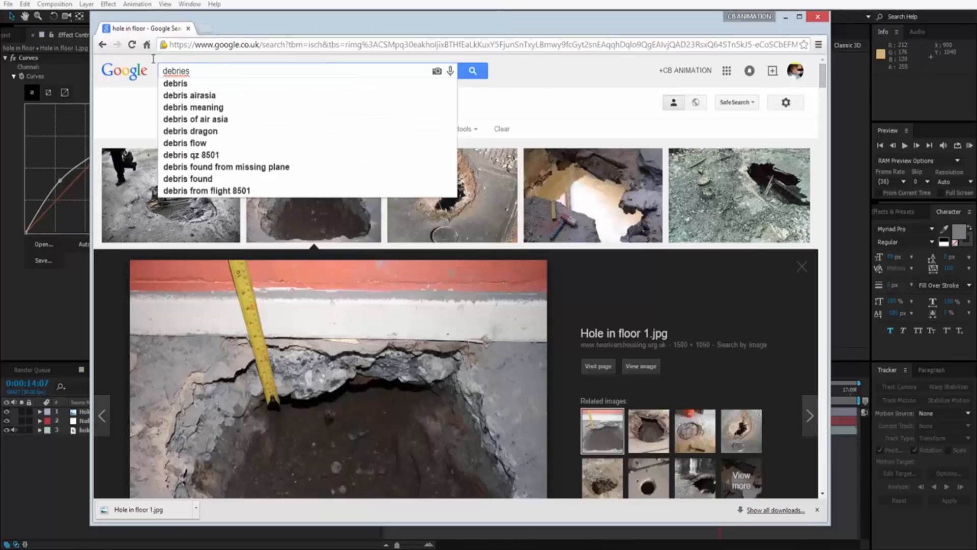
{"action": "key", "text": "Return"}
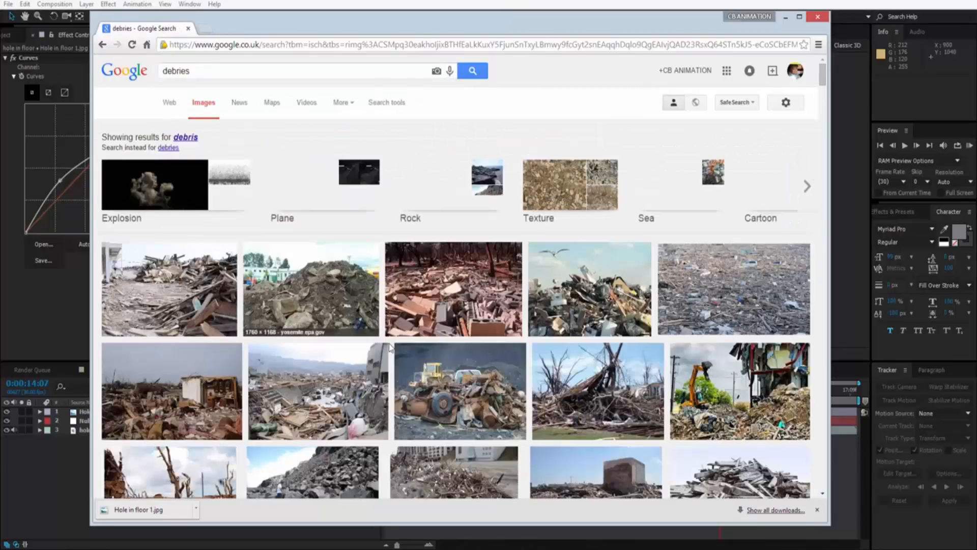
Look through the debris image results and open the 600 × 600 Texturelib stone debris texture.
{"action": "scroll", "coordinate": [335, 327], "scroll_direction": "down", "scroll_amount": 1}
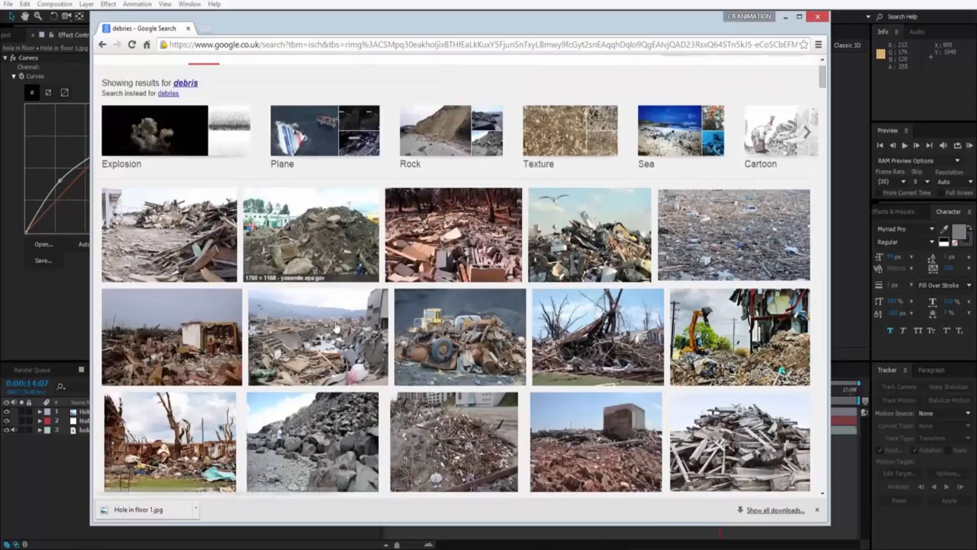
{"action": "scroll", "coordinate": [336, 327], "scroll_direction": "down", "scroll_amount": 2}
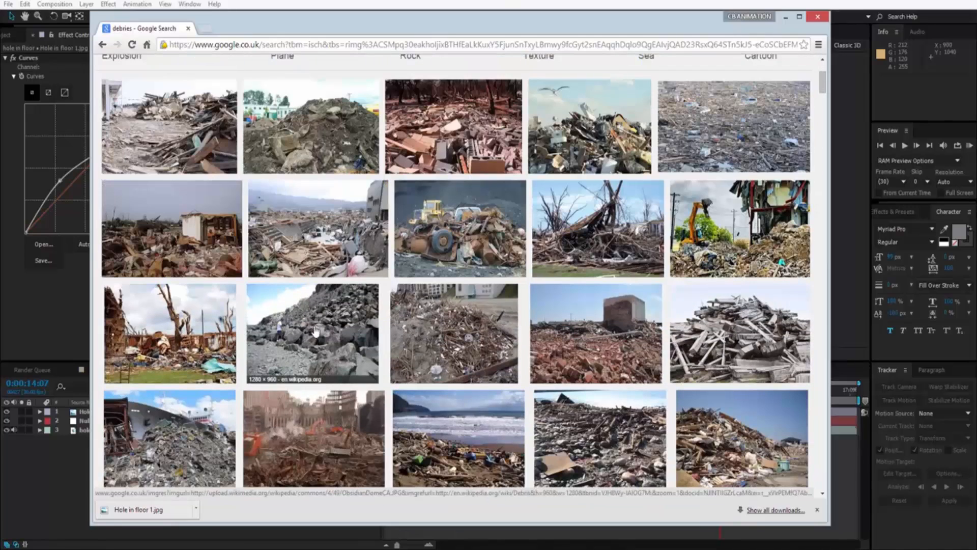
{"action": "scroll", "coordinate": [316, 332], "scroll_direction": "down", "scroll_amount": 3}
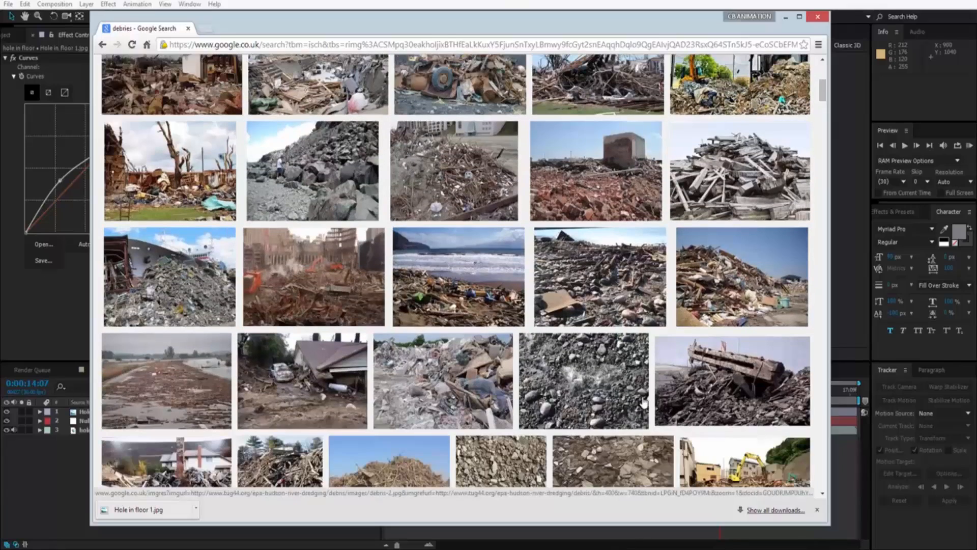
{"action": "scroll", "coordinate": [611, 387], "scroll_direction": "down", "scroll_amount": 2}
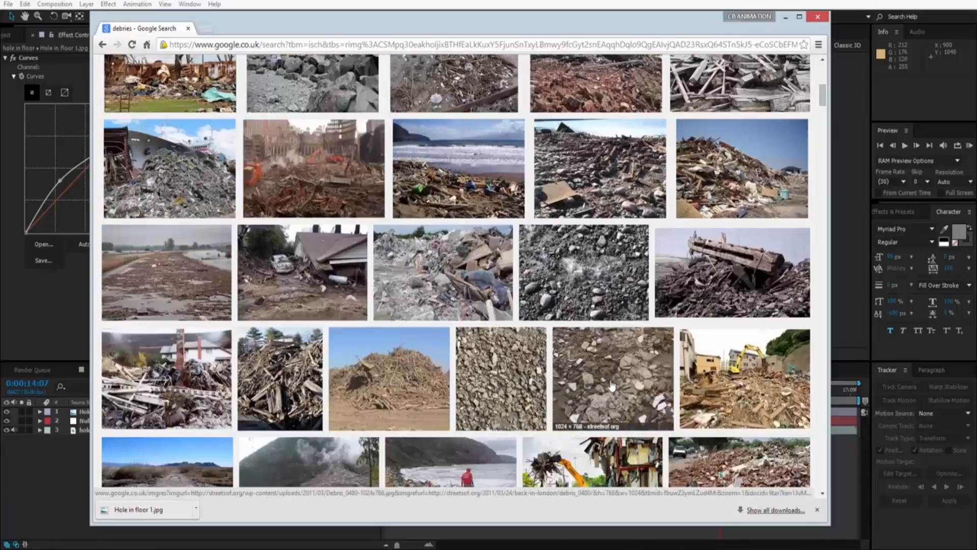
{"action": "left_click", "coordinate": [503, 403]}
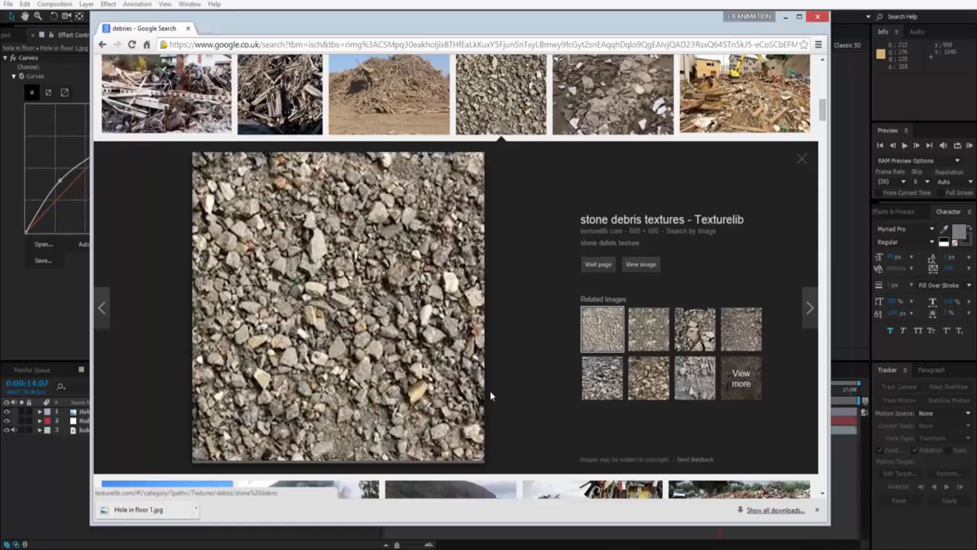
Save the stone debris texture to the Desktop as debris_stone_debris_0003_01_preview.jpg.
{"action": "right_click", "coordinate": [300, 258]}
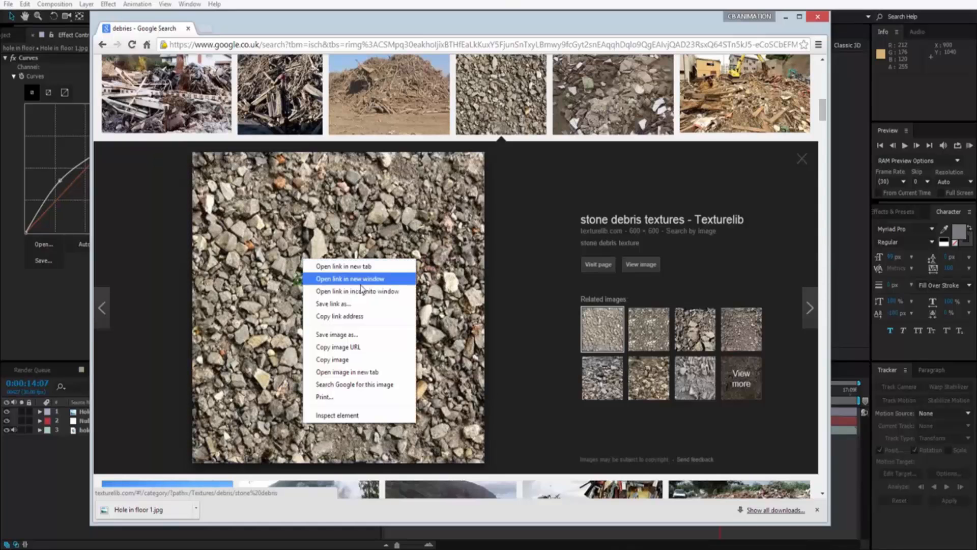
{"action": "left_click", "coordinate": [361, 340]}
{"action": "left_click", "coordinate": [543, 446]}
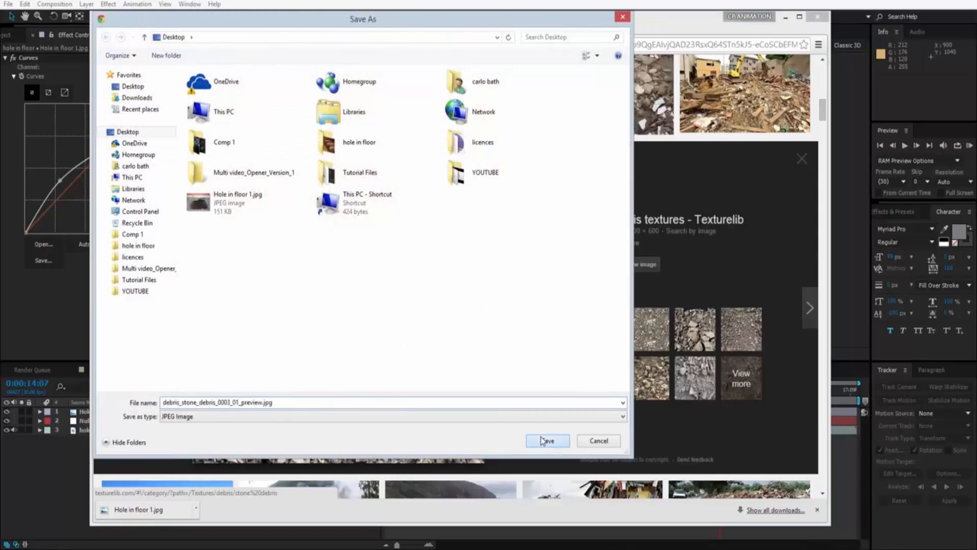
Import the downloaded debris image into the After Effects project and place it in the composition over the hole's left half.
{"action": "left_click", "coordinate": [7, 38]}
{"action": "left_click", "coordinate": [6, 36]}
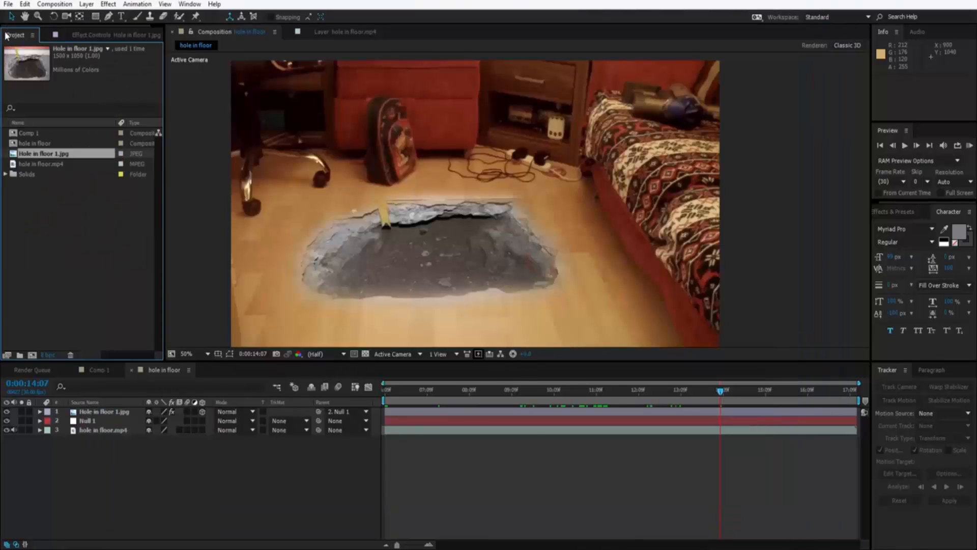
{"action": "left_click", "coordinate": [74, 548]}
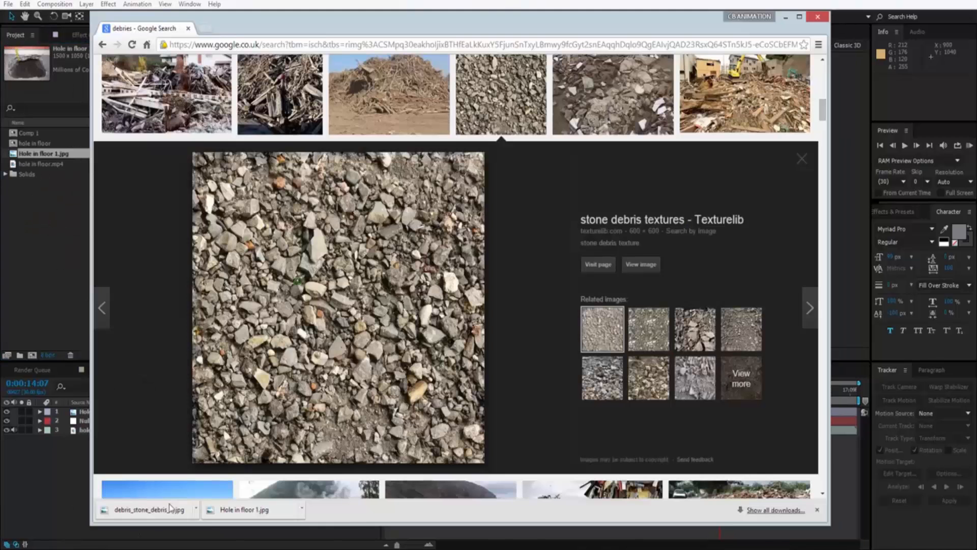
{"action": "left_click_drag", "start_coordinate": [150, 511], "coordinate": [40, 280]}
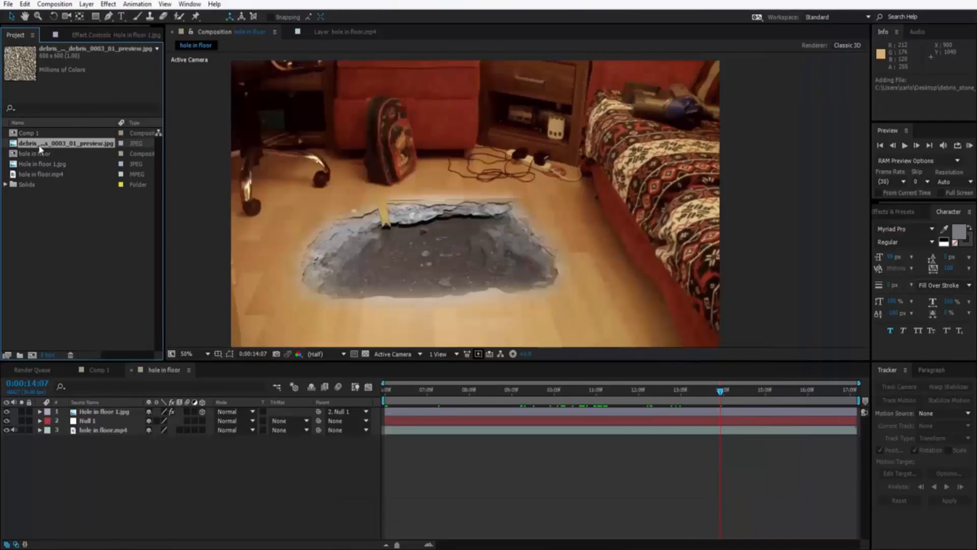
{"action": "left_click_drag", "start_coordinate": [40, 148], "coordinate": [388, 253]}
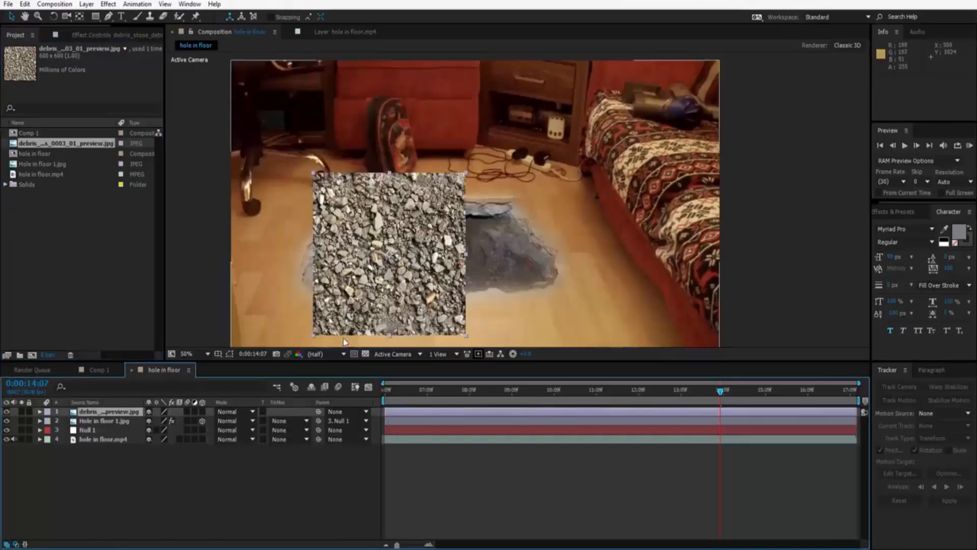
Make the debris layer 3D, tilt it to an X orientation of 302° to lie on the floor, and move it toward the hole's lower-left edge.
{"action": "left_click", "coordinate": [203, 411]}
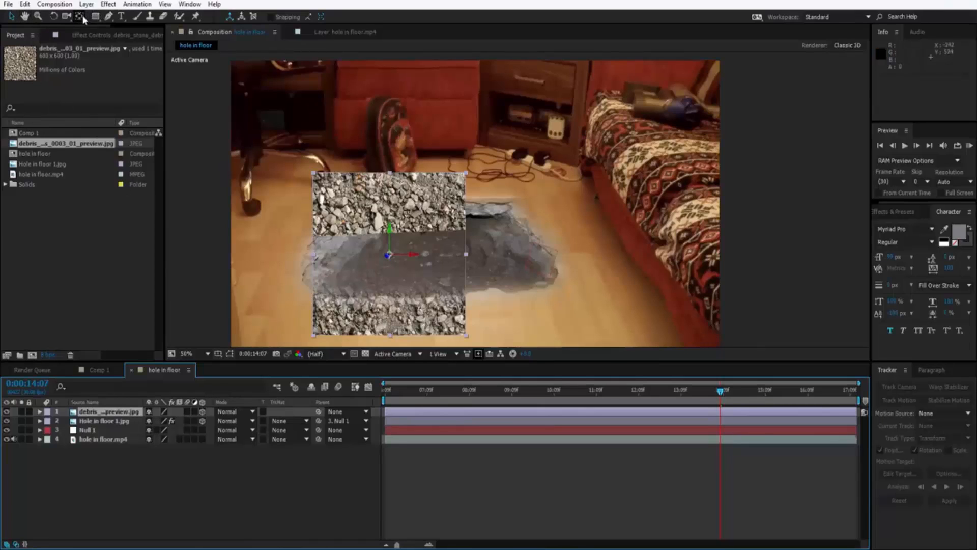
{"action": "left_click", "coordinate": [53, 17]}
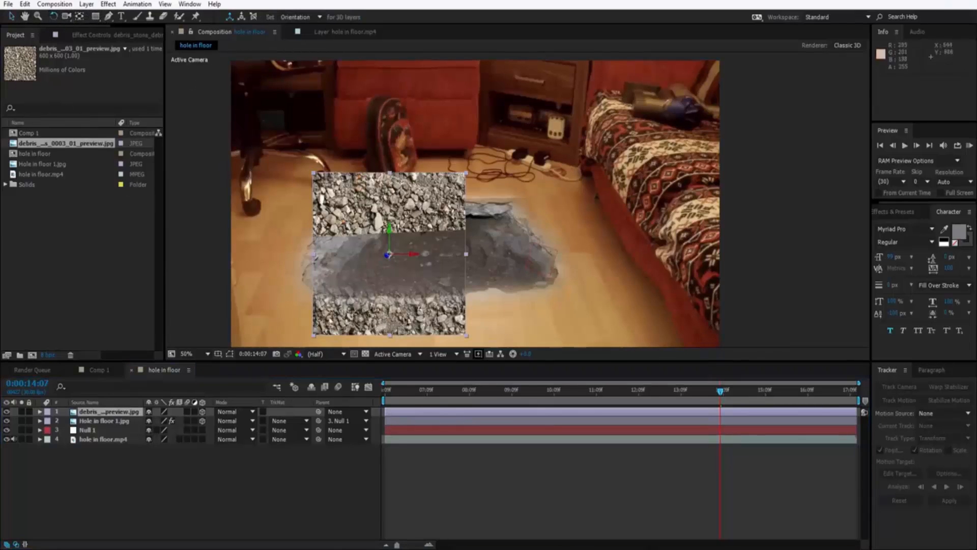
{"action": "mouse_move", "coordinate": [384, 328]}
{"action": "left_mouse_down"}
{"action": "mouse_move", "coordinate": [378, 296]}
{"action": "mouse_move", "coordinate": [381, 311]}
{"action": "left_mouse_up"}
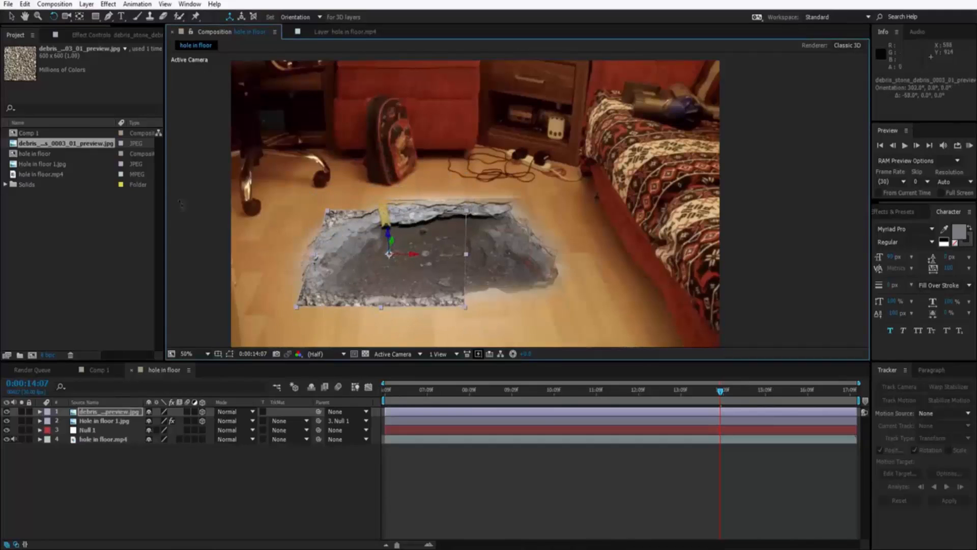
{"action": "left_click", "coordinate": [11, 16]}
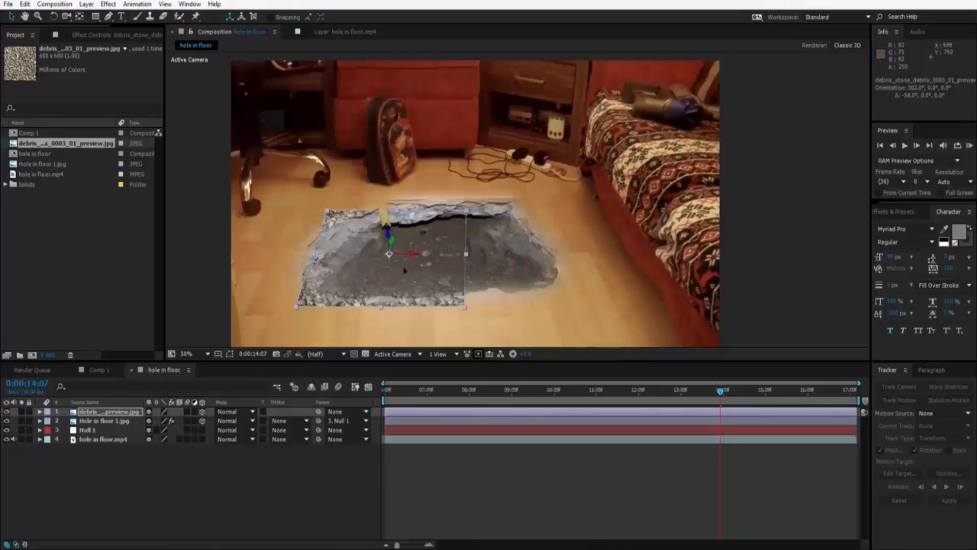
{"action": "left_click_drag", "start_coordinate": [398, 273], "coordinate": [380, 290]}
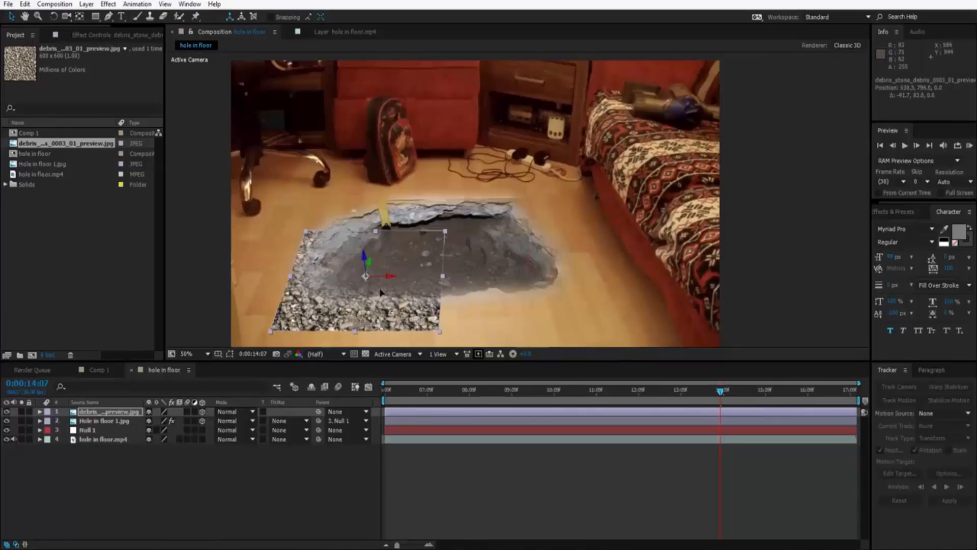
Draw a closed 12-vertex Pen mask keeping a curved debris strip along the hole's lower-left rim, and nudge the strip up against the rim.
{"action": "left_click", "coordinate": [109, 16]}
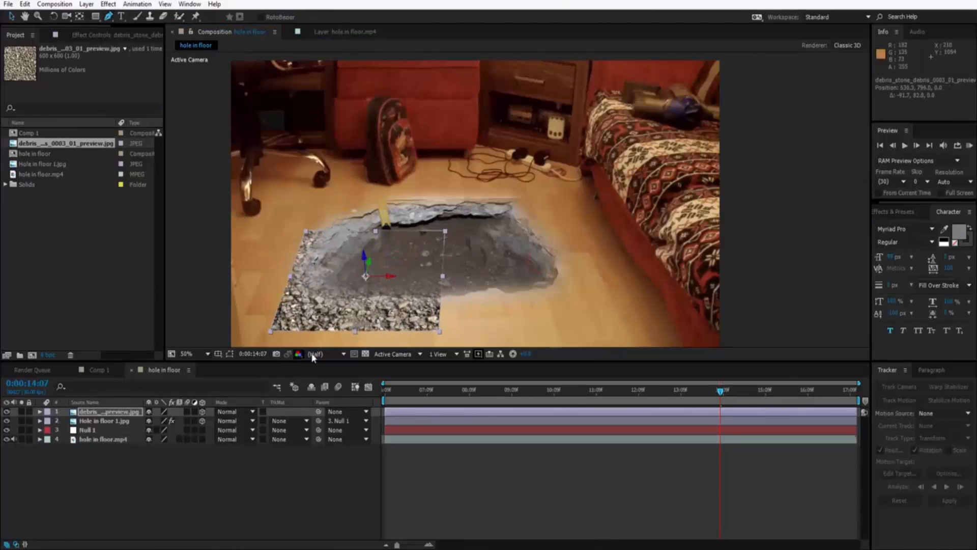
{"action": "left_click", "coordinate": [283, 326]}
{"action": "left_click", "coordinate": [340, 332]}
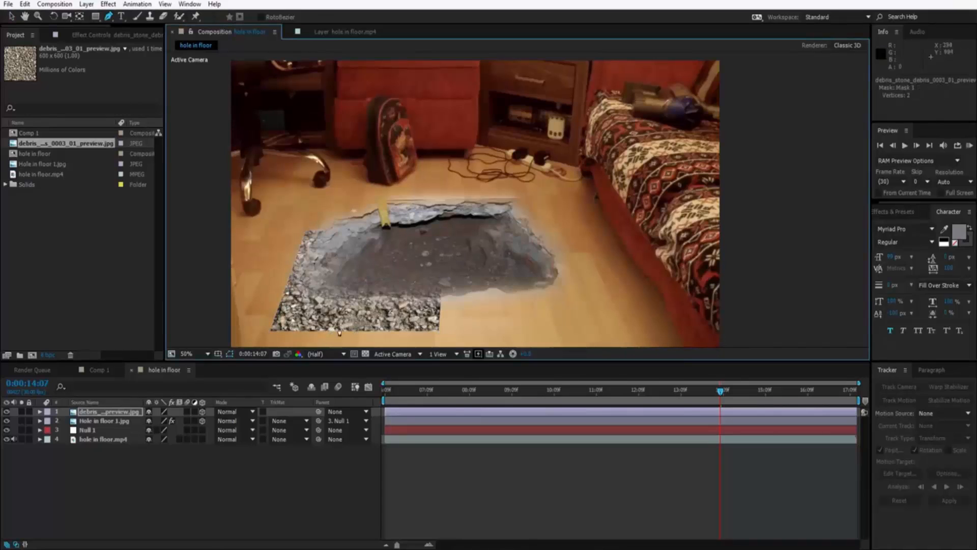
{"action": "left_click", "coordinate": [383, 326]}
{"action": "left_click", "coordinate": [310, 299]}
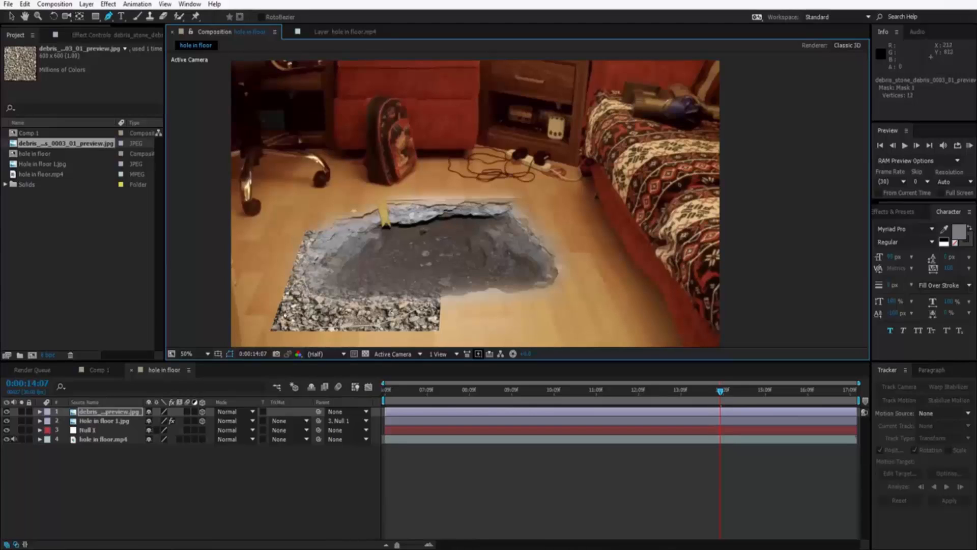
{"action": "left_click", "coordinate": [282, 324]}
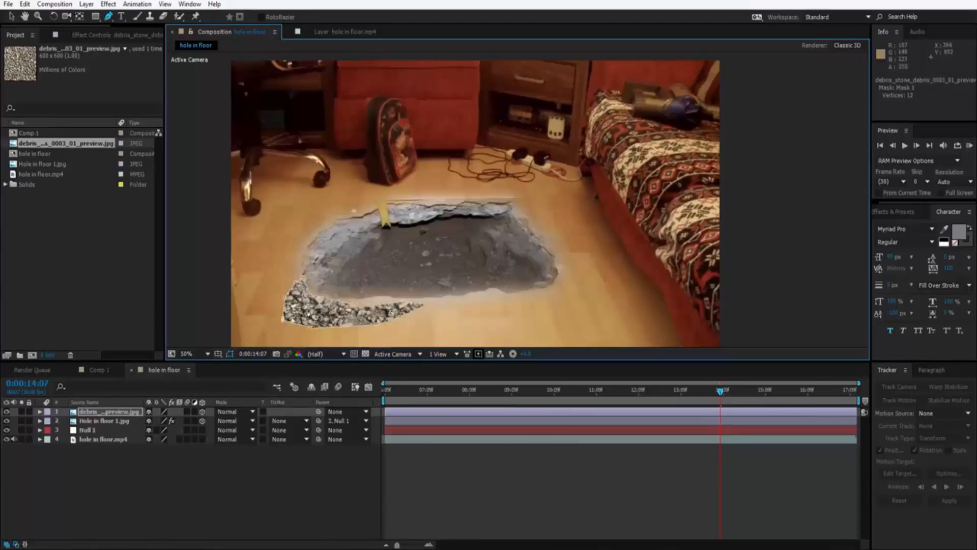
{"action": "left_click", "coordinate": [11, 16]}
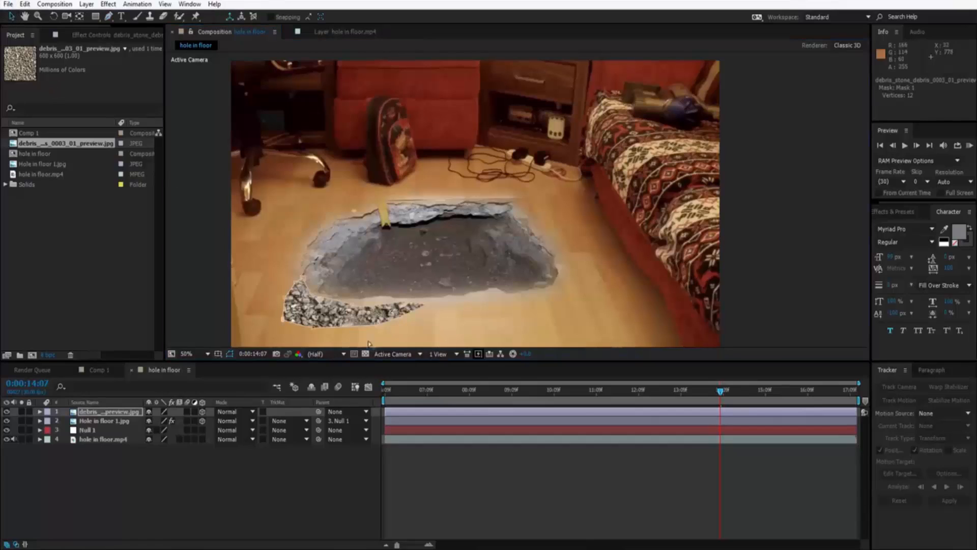
{"action": "left_click_drag", "start_coordinate": [321, 320], "coordinate": [319, 313]}
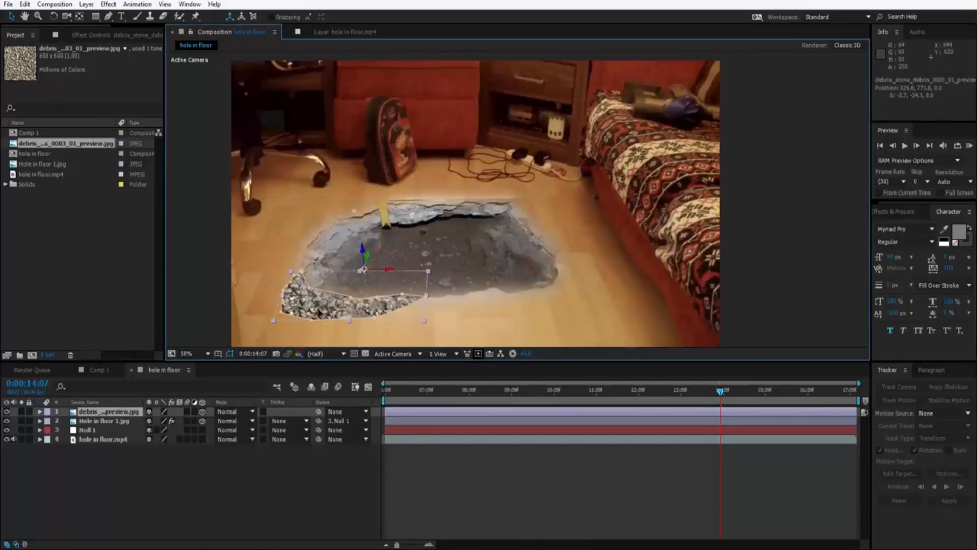
Set the debris layer's Mask Feather to about 72 pixels.
{"action": "left_click", "coordinate": [96, 415]}
{"action": "key", "text": "f"}
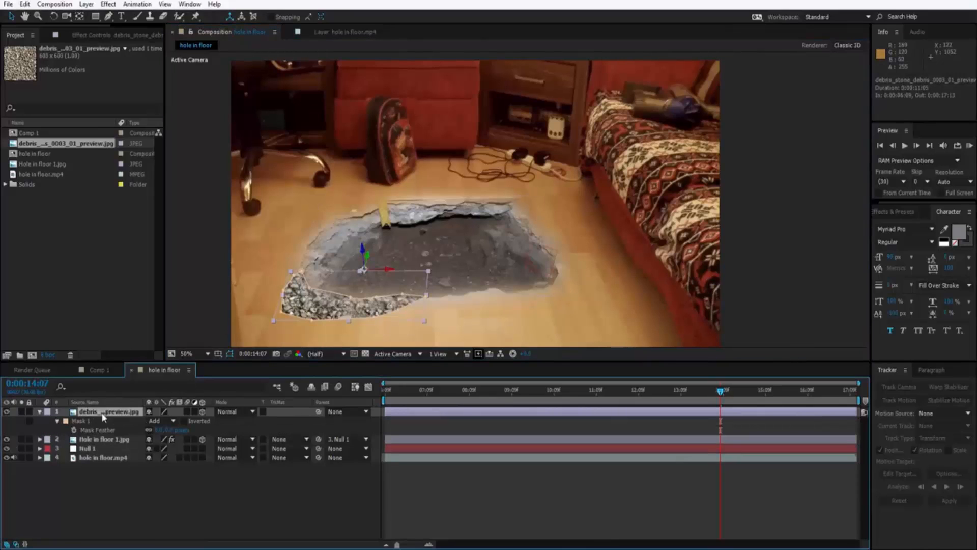
{"action": "left_click_drag", "start_coordinate": [170, 428], "coordinate": [204, 425]}
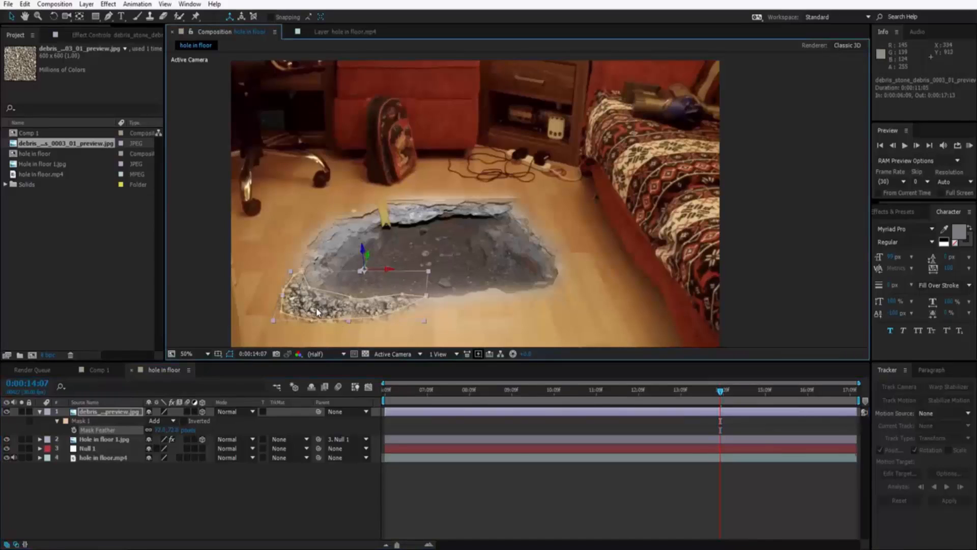
Nudge the feathered debris strip slightly right and up so it blends into the hole's lower-left rim, and deselect it.
{"action": "left_click_drag", "start_coordinate": [323, 312], "coordinate": [322, 308]}
{"action": "left_click", "coordinate": [196, 302]}
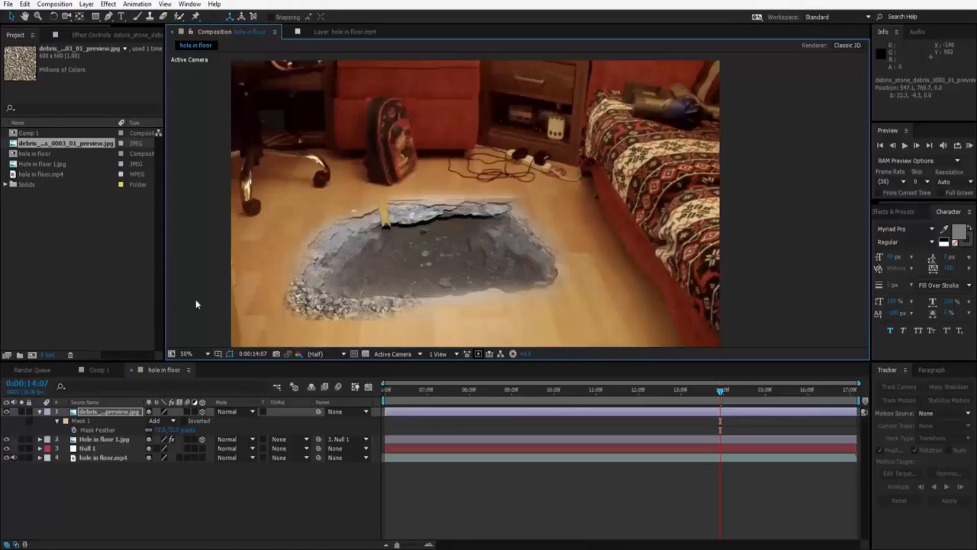
{"action": "left_click_drag", "start_coordinate": [327, 304], "coordinate": [332, 298]}
{"action": "left_click", "coordinate": [196, 308]}
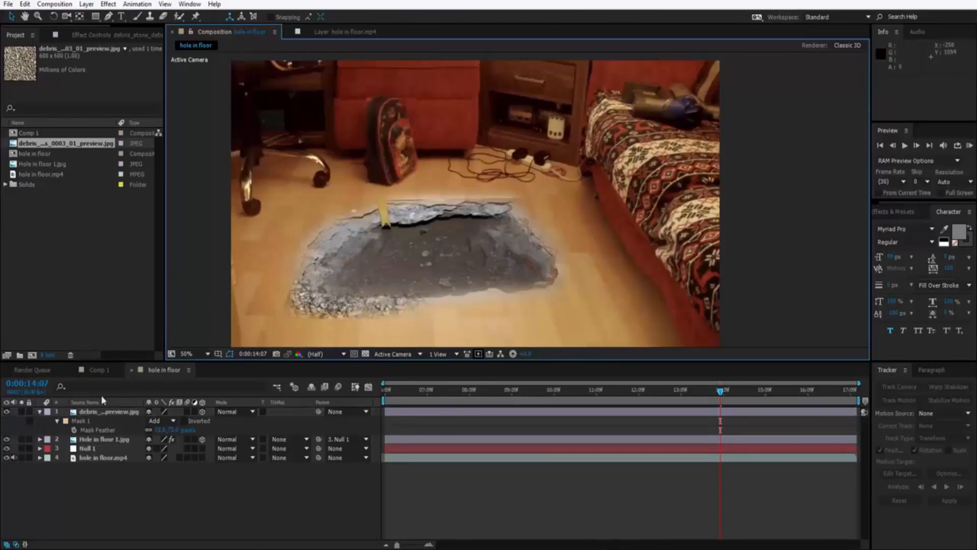
Collapse the debris layer's properties, parent the layer to Null 1, and scrub back to 0:00:12:22 to check that it follows the floor.
{"action": "left_click", "coordinate": [40, 411]}
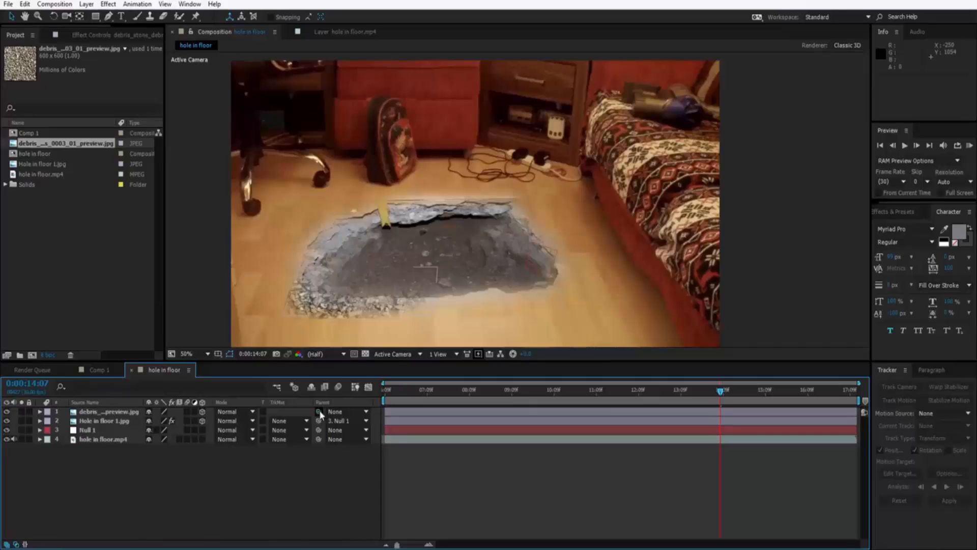
{"action": "left_click_drag", "start_coordinate": [318, 411], "coordinate": [122, 430]}
{"action": "left_click", "coordinate": [662, 391]}
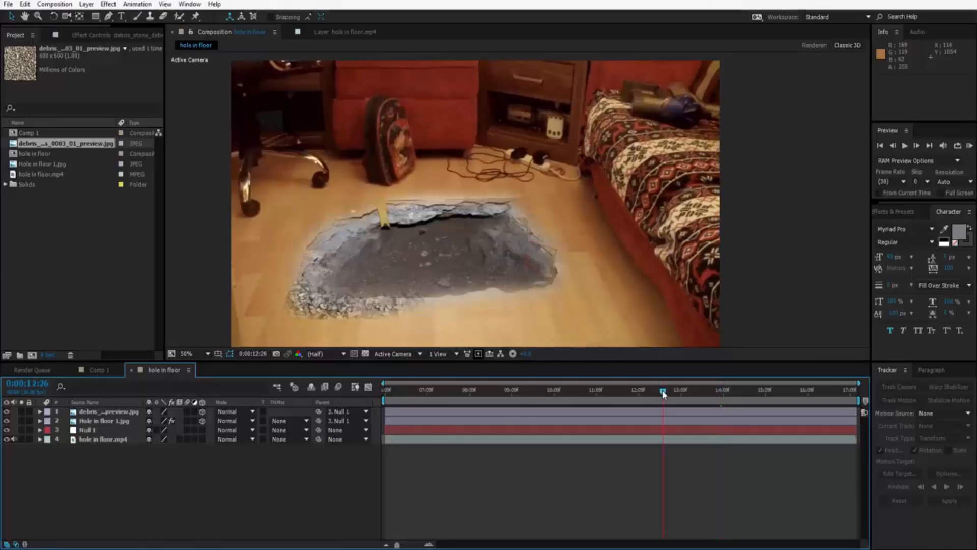
{"action": "mouse_move", "coordinate": [662, 392]}
{"action": "left_mouse_down"}
{"action": "mouse_move", "coordinate": [607, 386]}
{"action": "mouse_move", "coordinate": [657, 391]}
{"action": "left_mouse_up"}
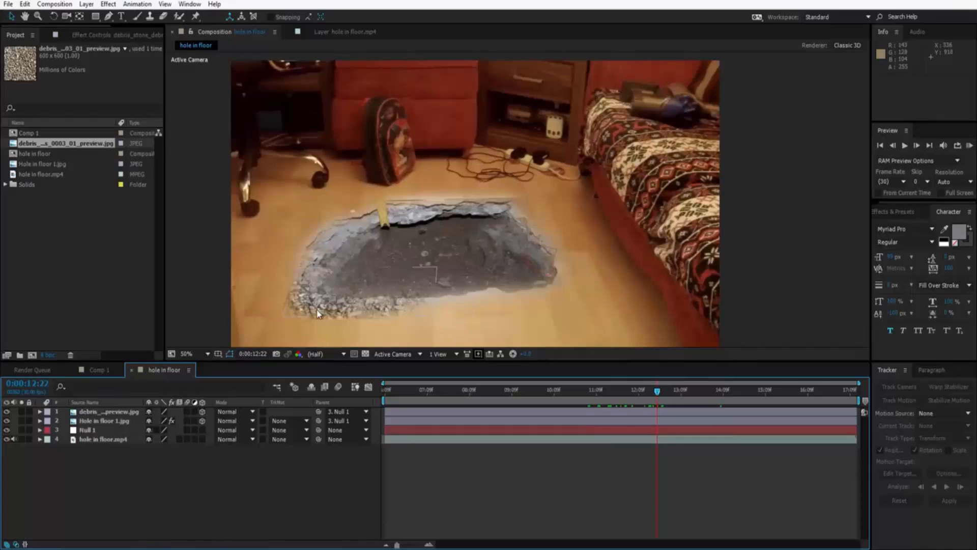
Nudge the debris strip against the hole's lower-left rim and move its layer beneath Hole in floor 1.jpg in the stack.
{"action": "left_click_drag", "start_coordinate": [305, 307], "coordinate": [318, 304]}
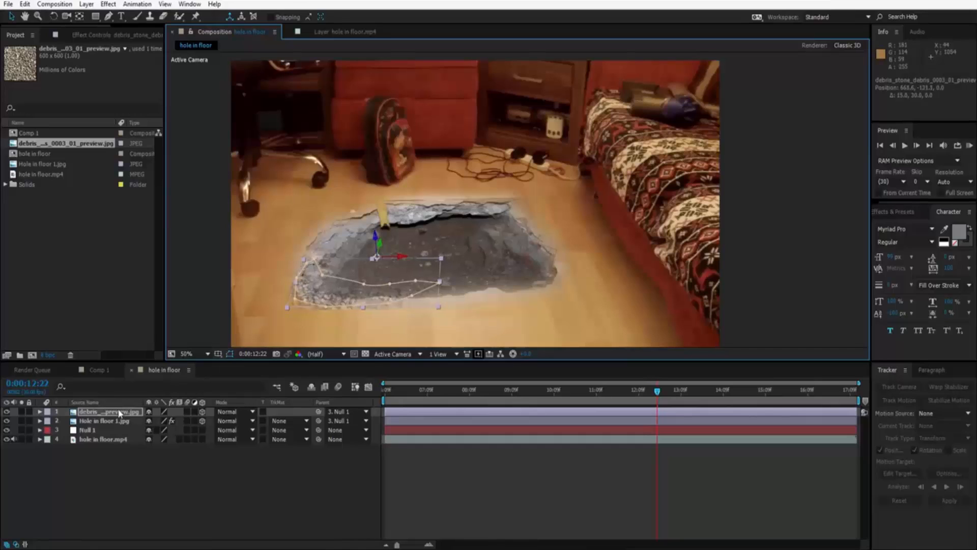
{"action": "left_click_drag", "start_coordinate": [119, 414], "coordinate": [112, 424]}
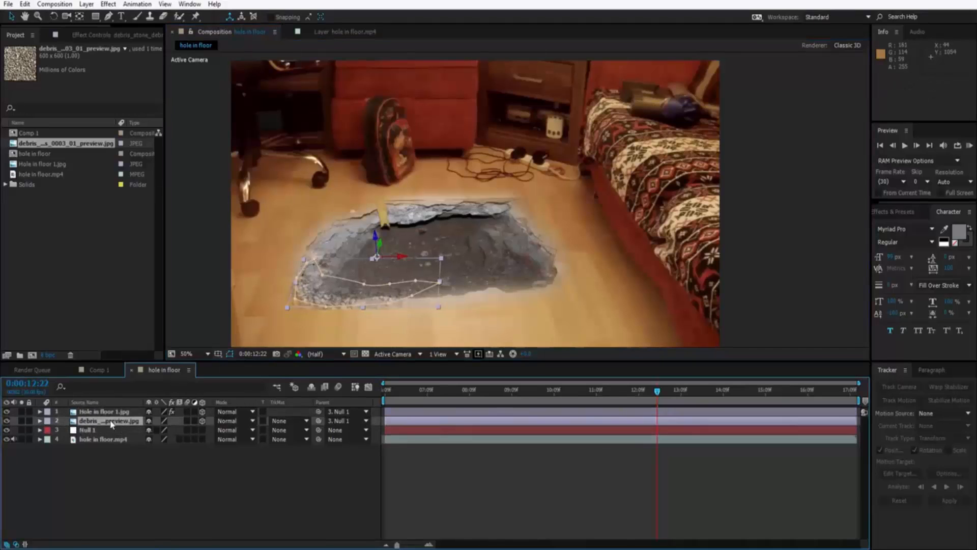
{"action": "left_click_drag", "start_coordinate": [326, 306], "coordinate": [298, 295]}
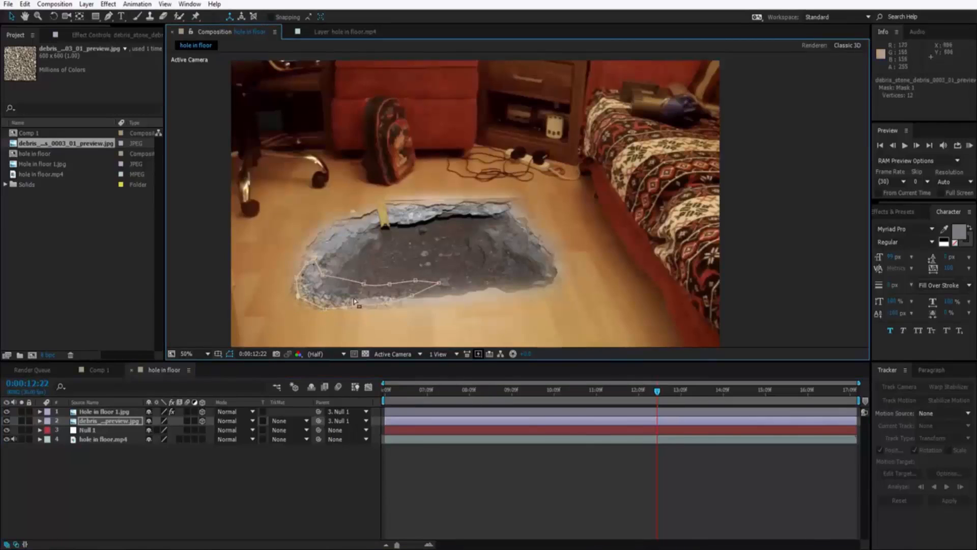
Reduce the debris layer's Mask Feather to about 4 pixels for a crisper edge, and deselect the layer.
{"action": "left_click", "coordinate": [107, 422]}
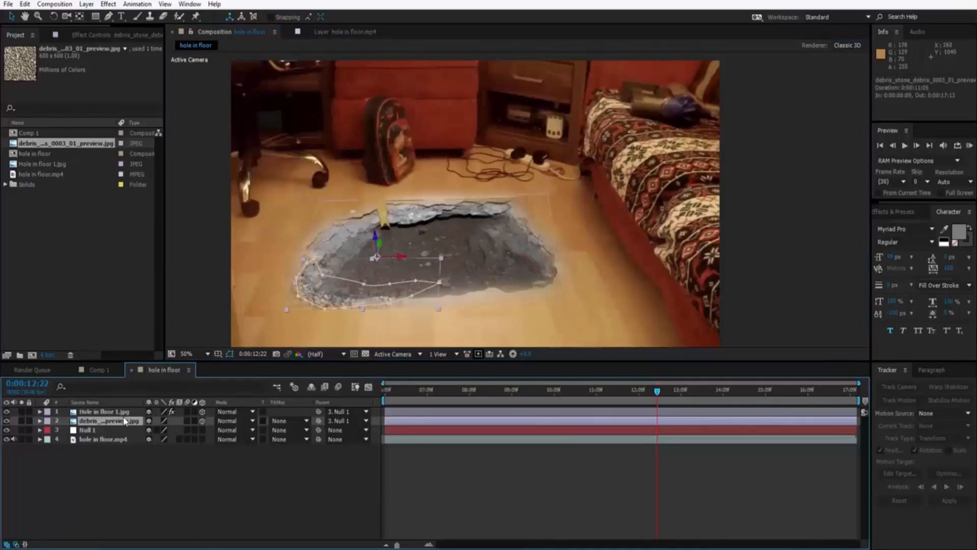
{"action": "key", "text": "f"}
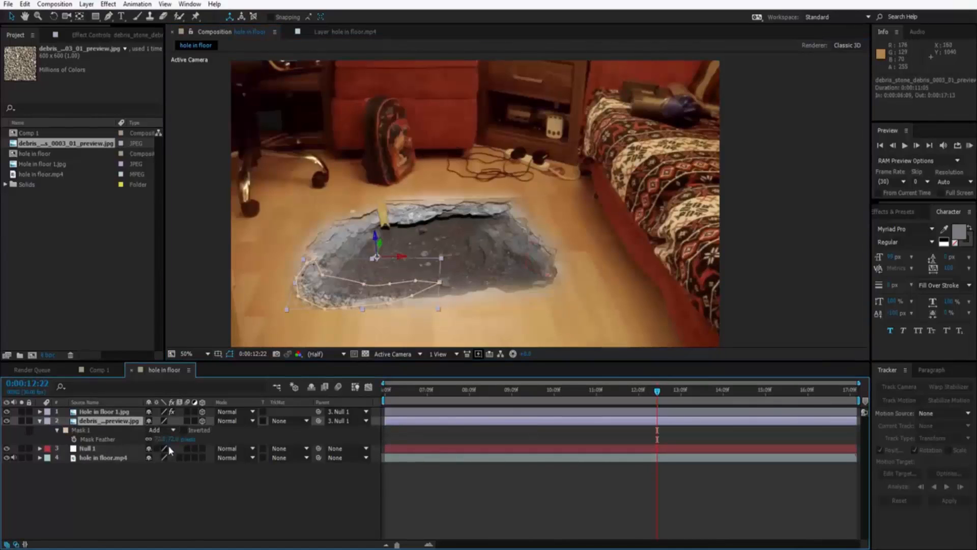
{"action": "left_click_drag", "start_coordinate": [170, 441], "coordinate": [193, 439]}
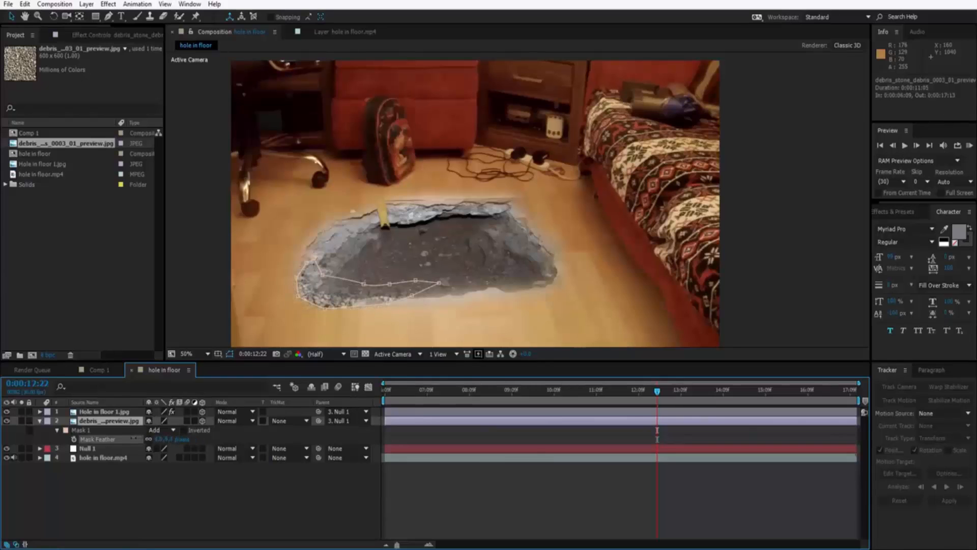
{"action": "left_click_drag", "start_coordinate": [135, 438], "coordinate": [135, 438]}
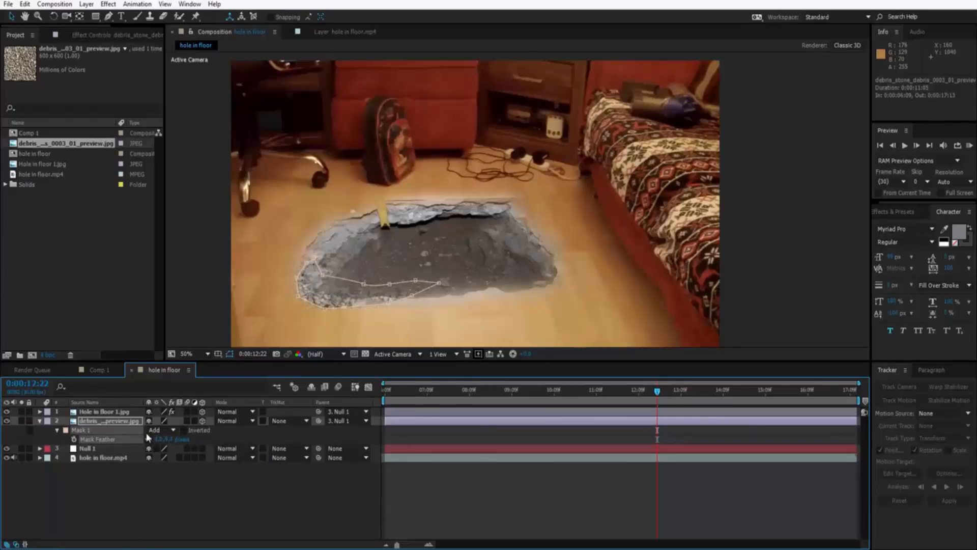
{"action": "left_click", "coordinate": [212, 322]}
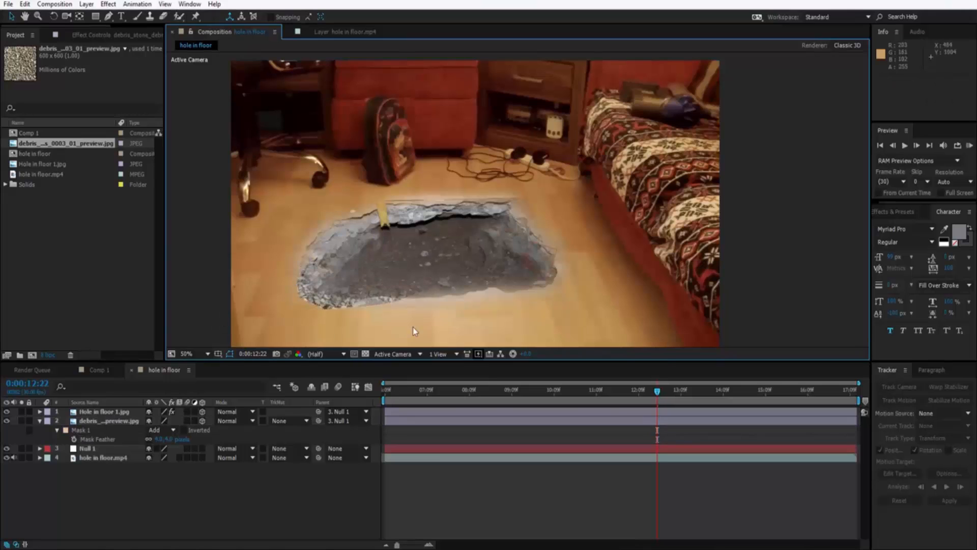
Nudge the hole image slightly right over the debris, and scrub between 0:00:07:25 and 0:00:15:25 to check that both follow the floor.
{"action": "left_click_drag", "start_coordinate": [321, 302], "coordinate": [324, 302]}
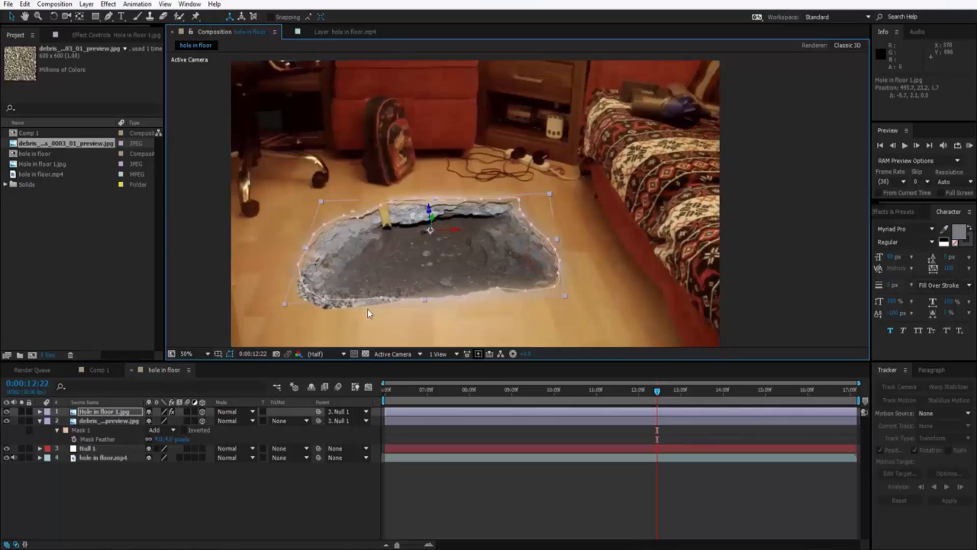
{"action": "left_click", "coordinate": [635, 394]}
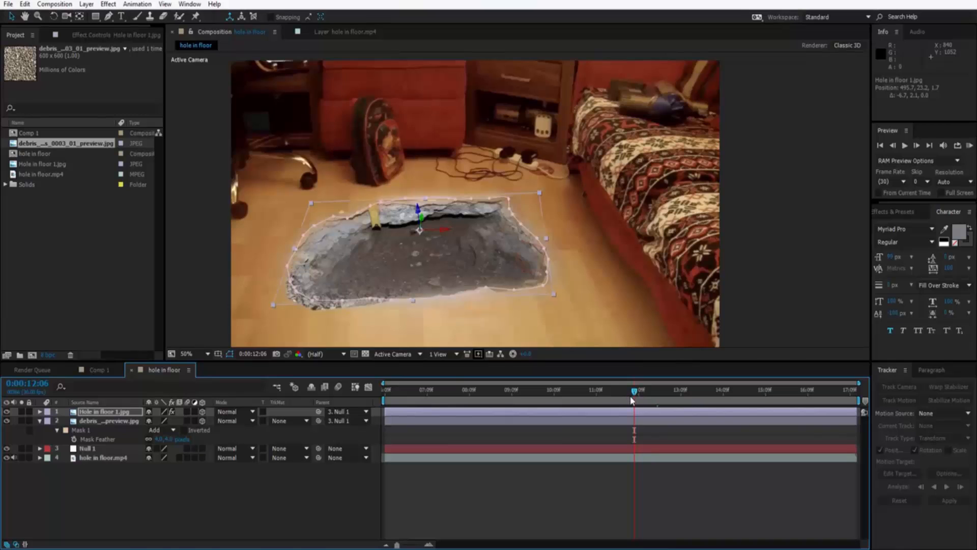
{"action": "left_click", "coordinate": [594, 329]}
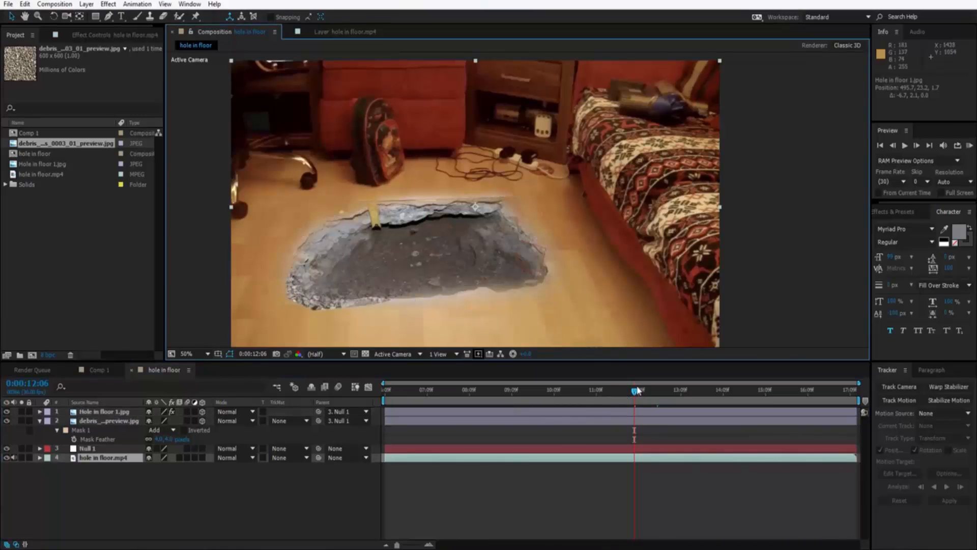
{"action": "left_click_drag", "start_coordinate": [635, 394], "coordinate": [449, 390]}
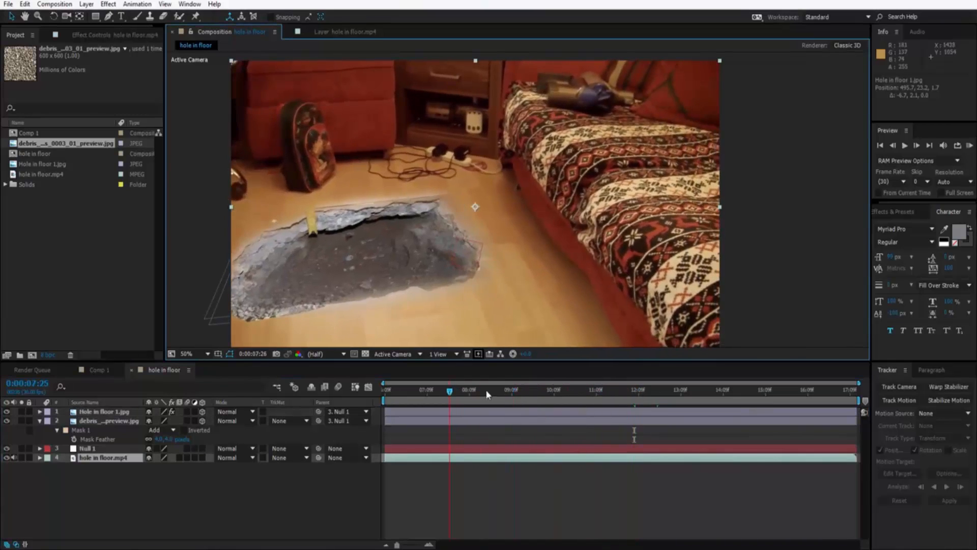
{"action": "left_click_drag", "start_coordinate": [587, 394], "coordinate": [736, 406]}
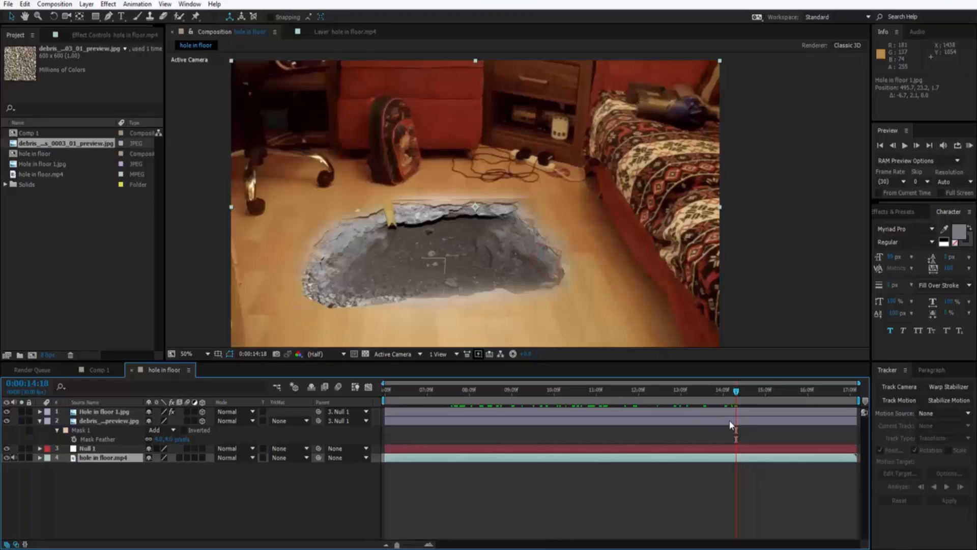
{"action": "left_click_drag", "start_coordinate": [736, 395], "coordinate": [787, 422]}
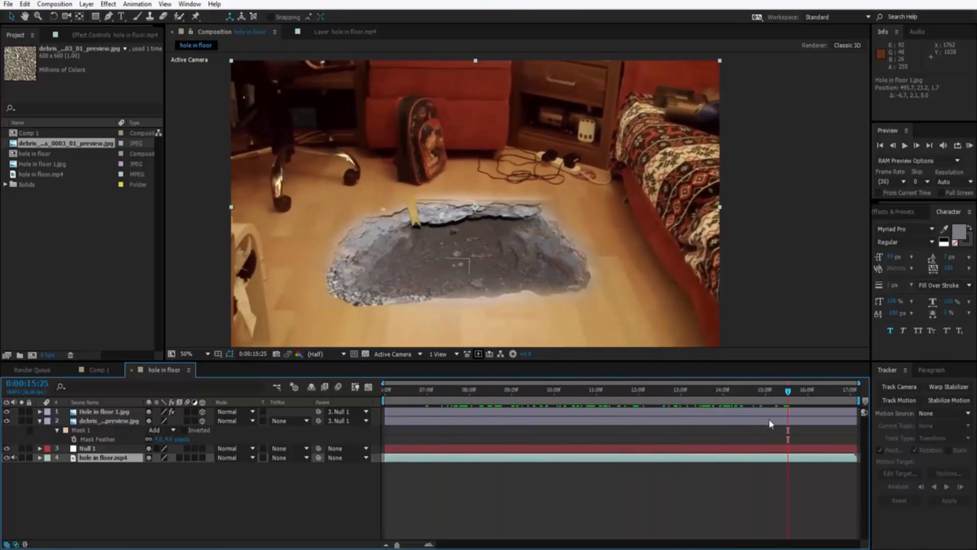